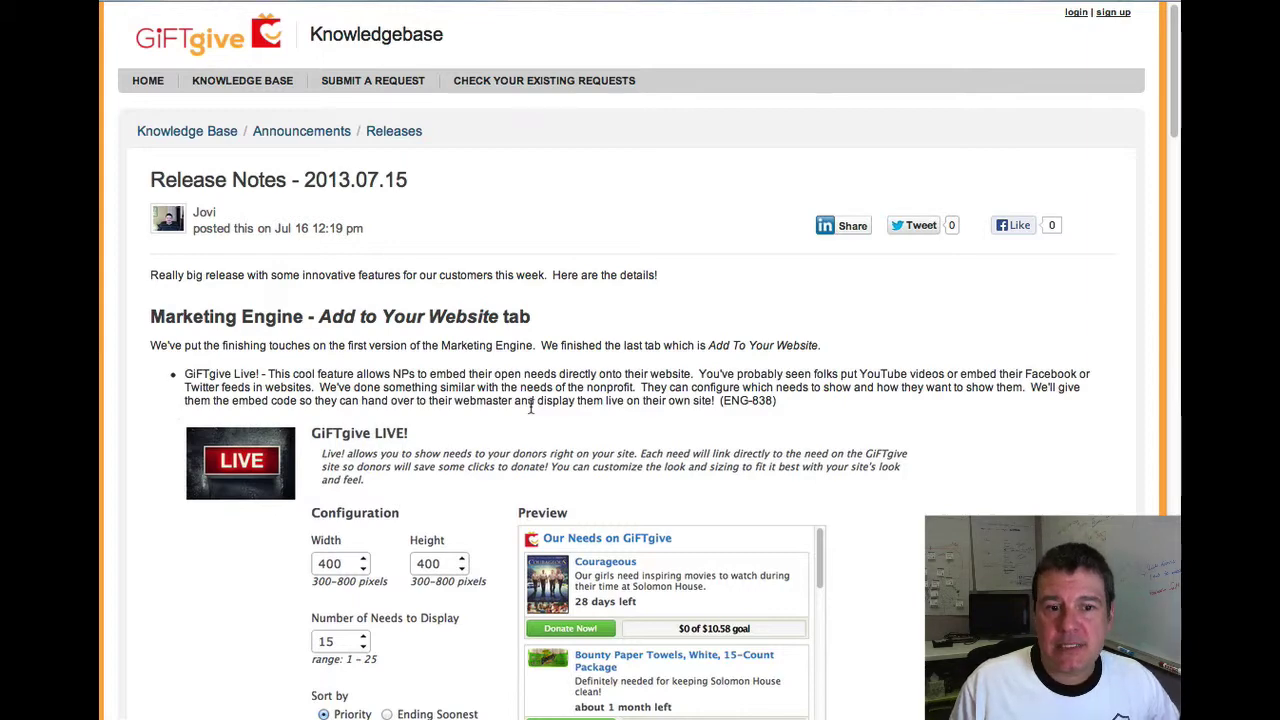
Open the Add to Your Website step of Market Your Needs from the school's dashboard.
scroll(500, 390, down, 4)
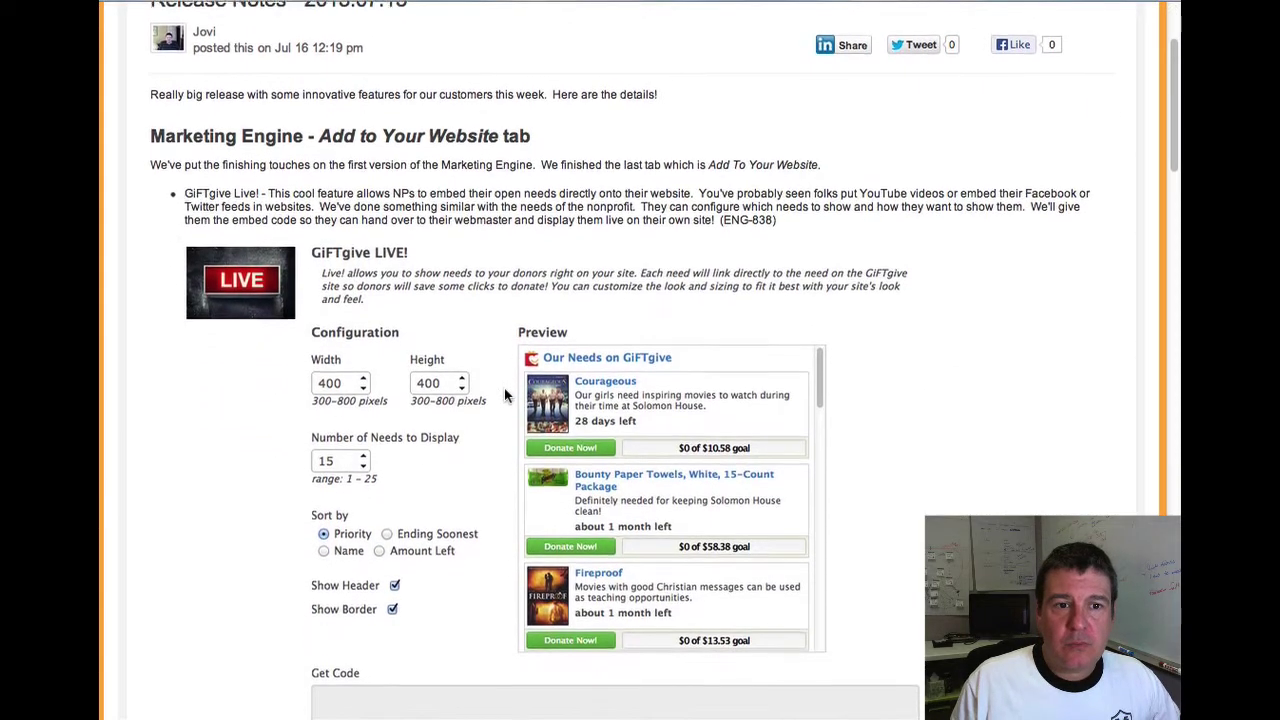
scroll(505, 395, down, 1)
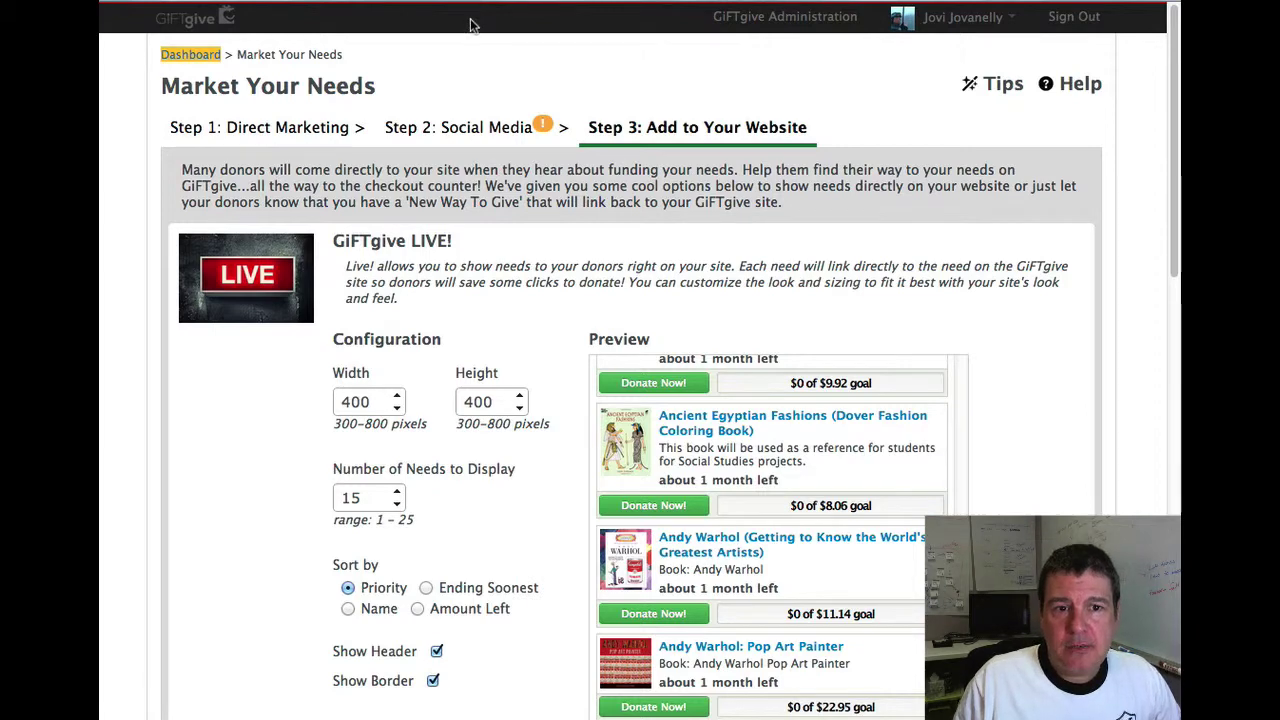
click(195, 58)
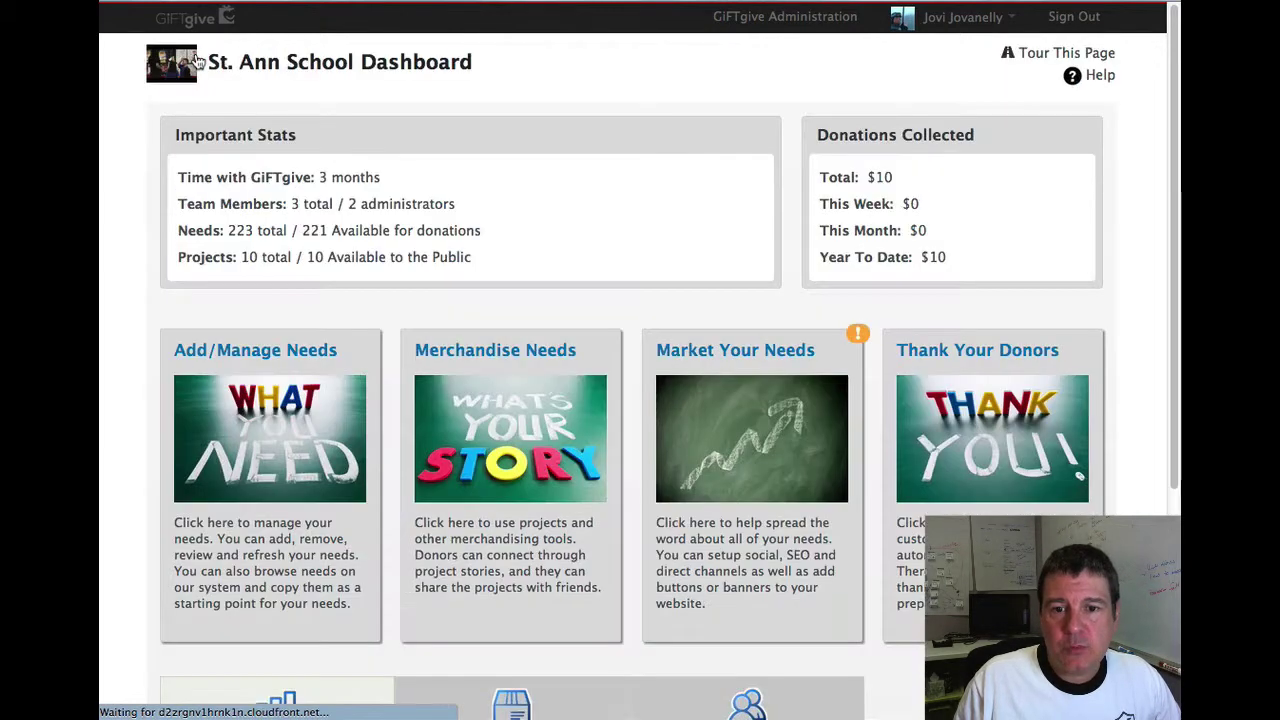
click(740, 428)
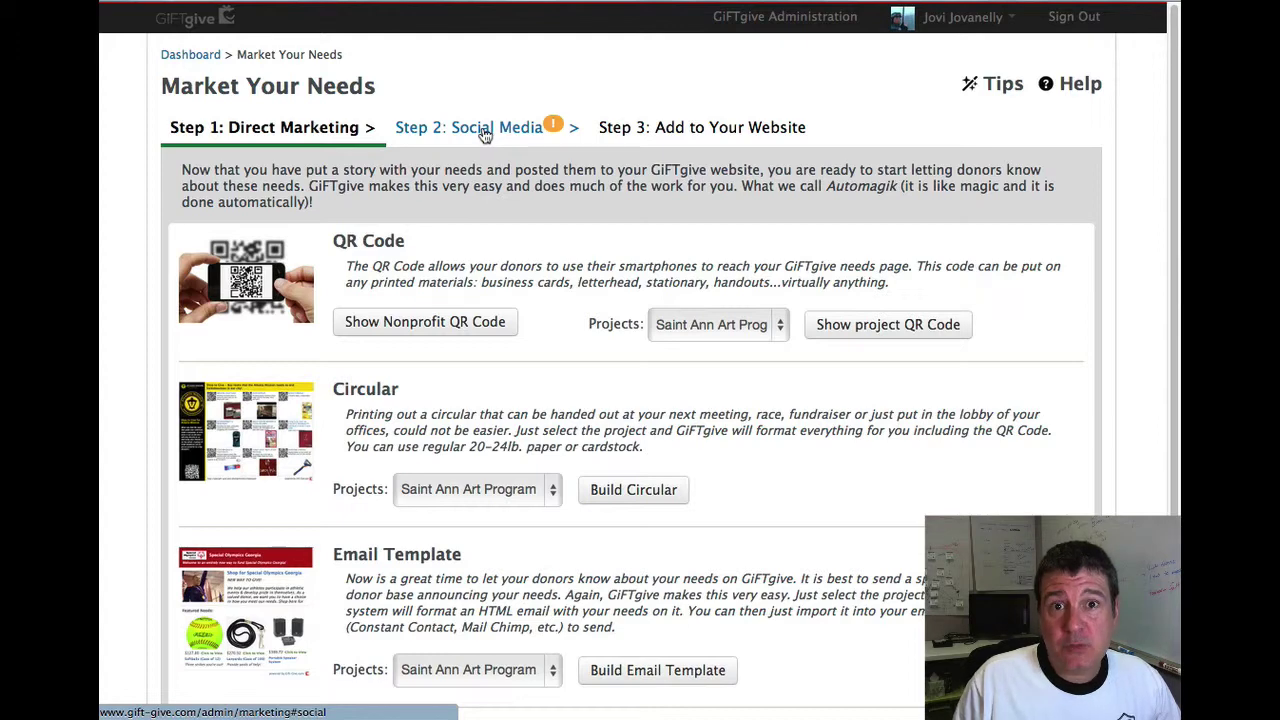
click(716, 135)
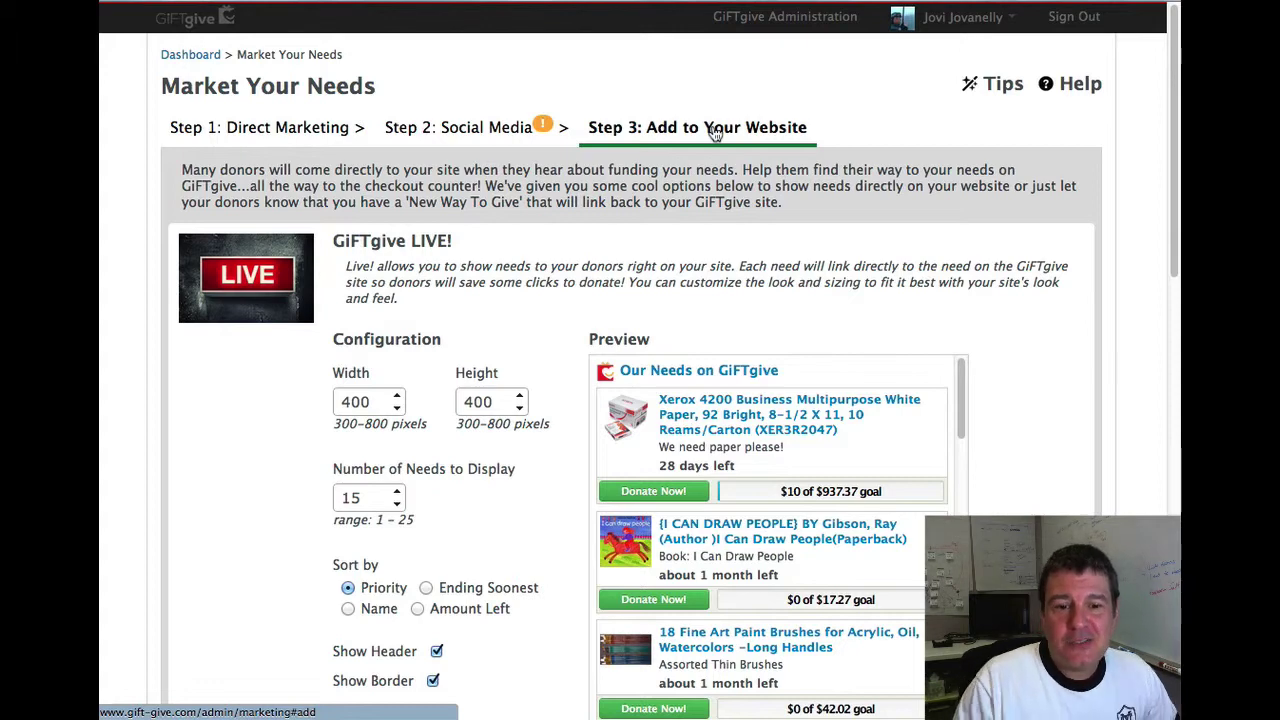
Set the height of the GiFTgive LIVE widget to 500 pixels.
scroll(539, 373, down, 5)
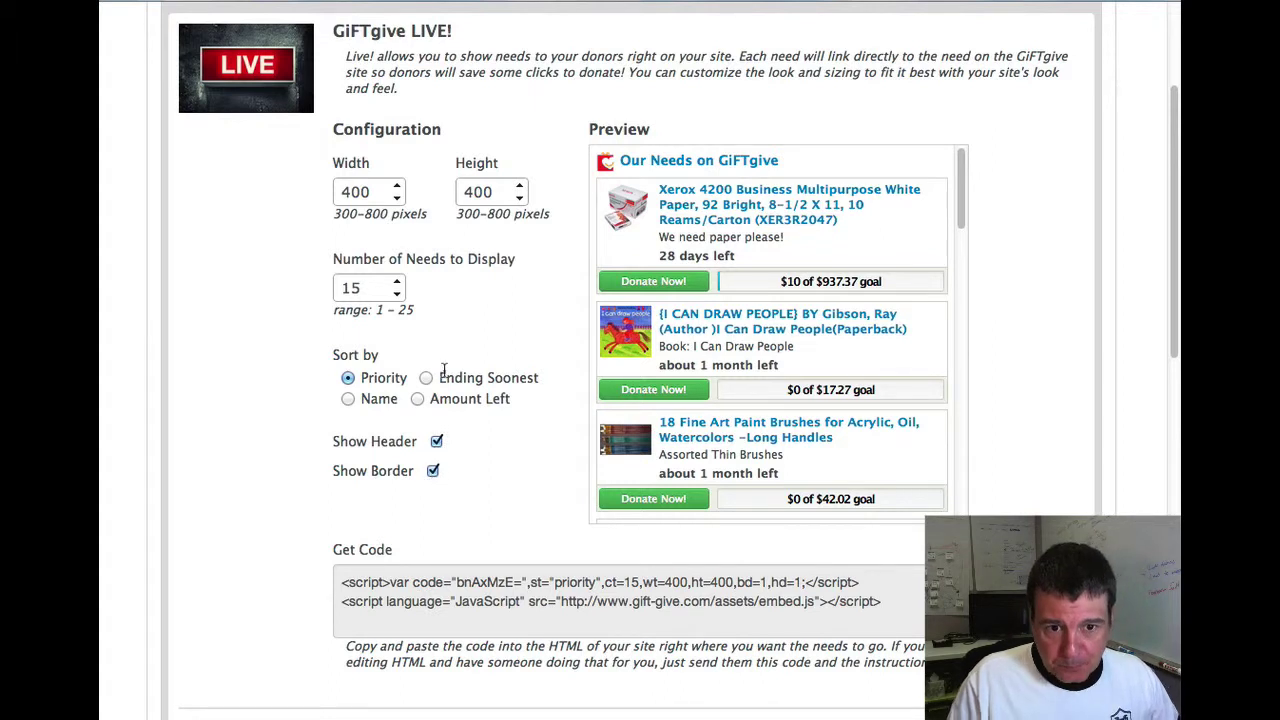
click(520, 187)
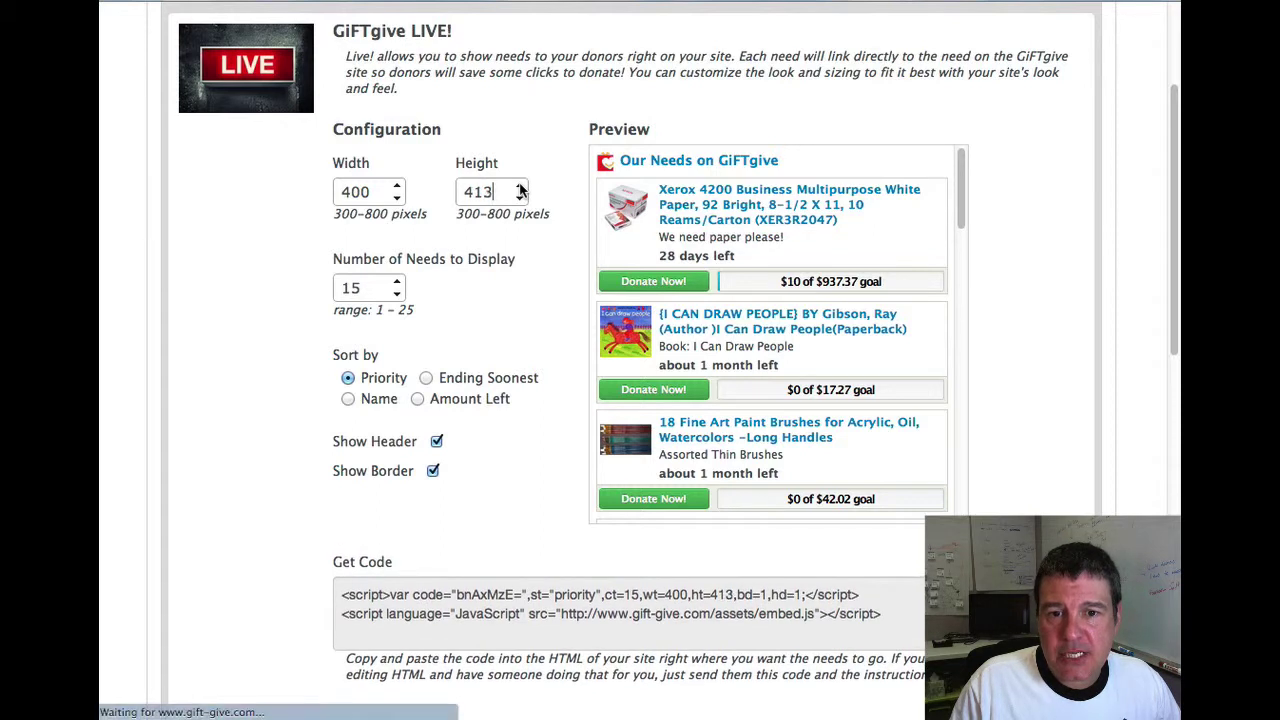
drag(520, 190, 466, 192)
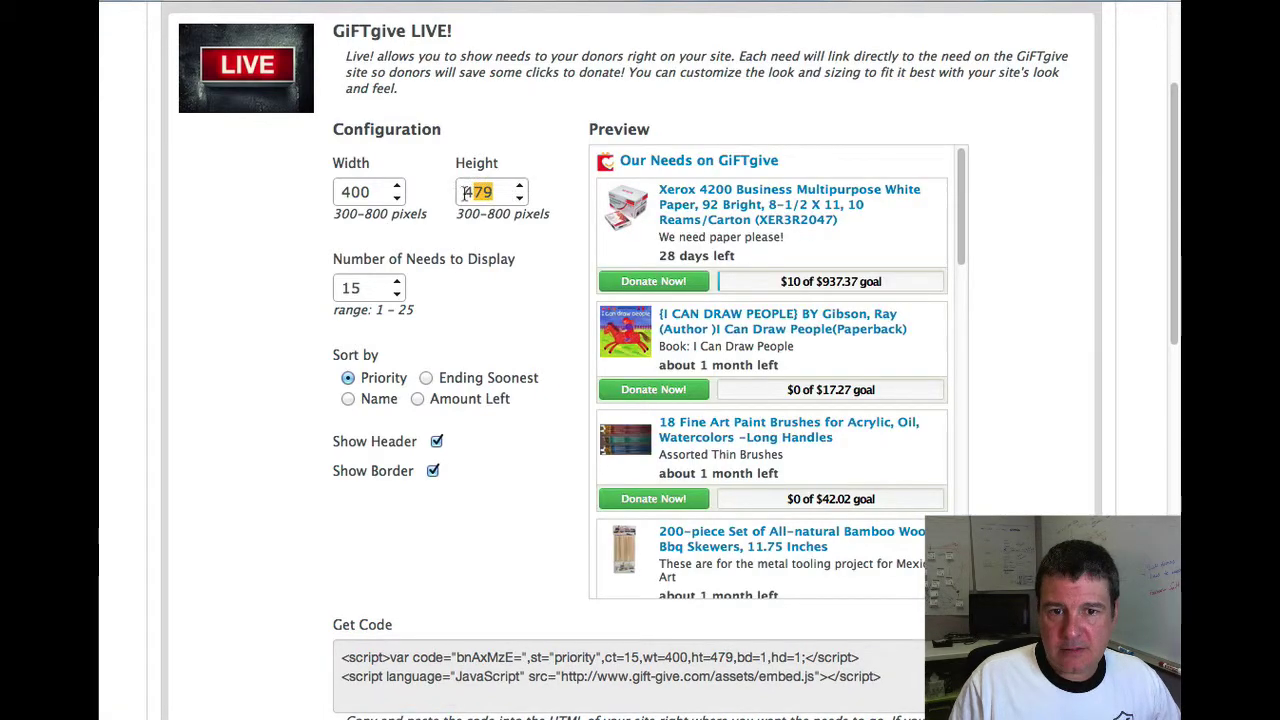
text(500)
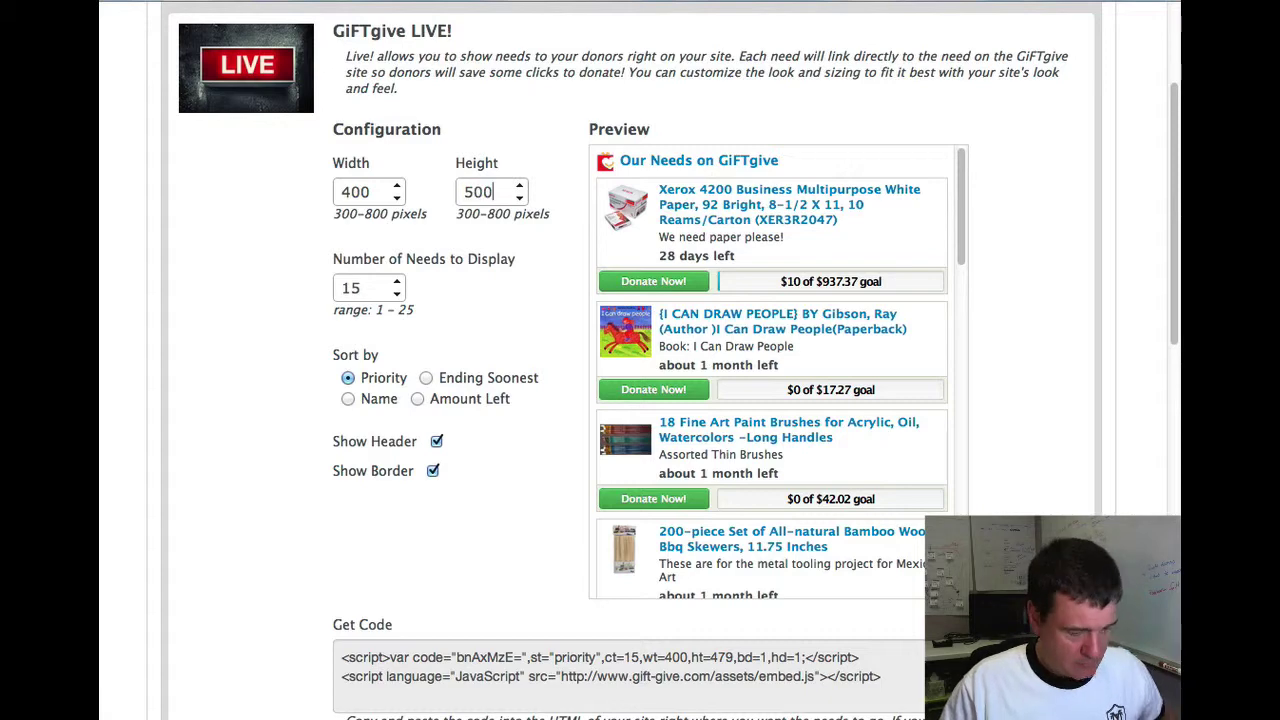
key(Tab)
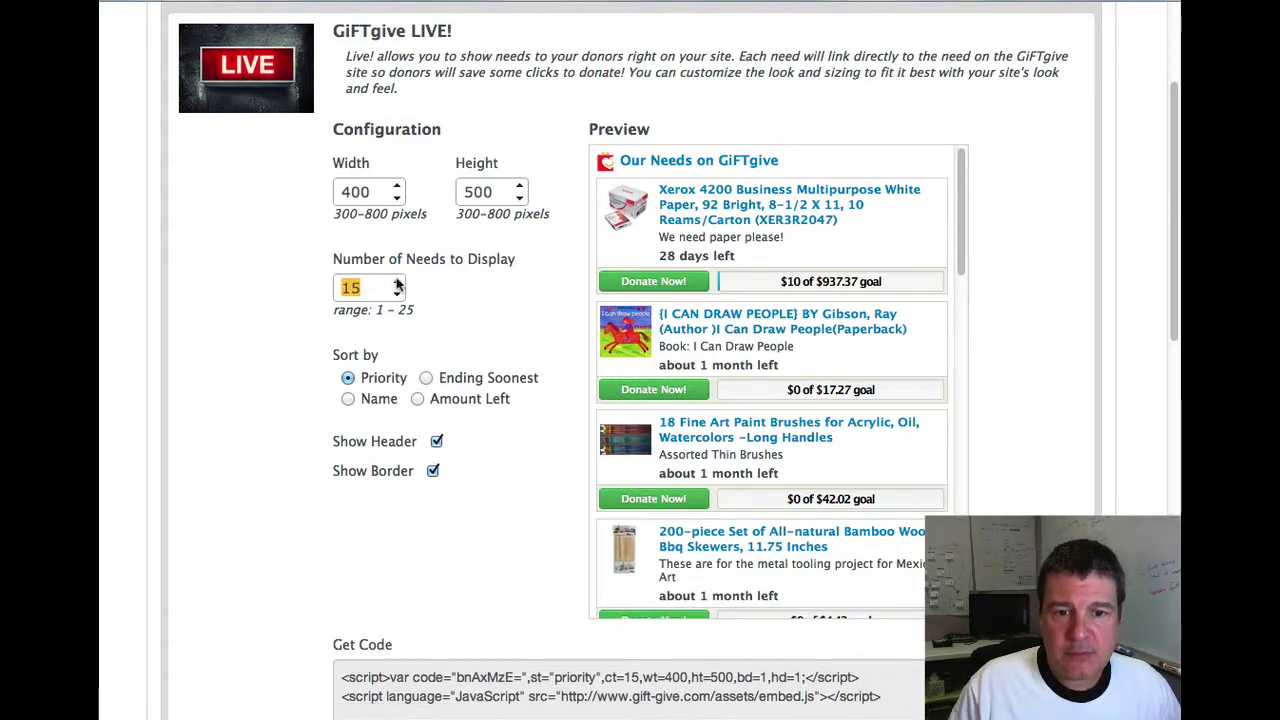
Raise the number of needs displayed in the GiFTgive LIVE widget to 25.
click(397, 286)
click(397, 286)
click(397, 286)
click(397, 286)
click(397, 286)
click(397, 286)
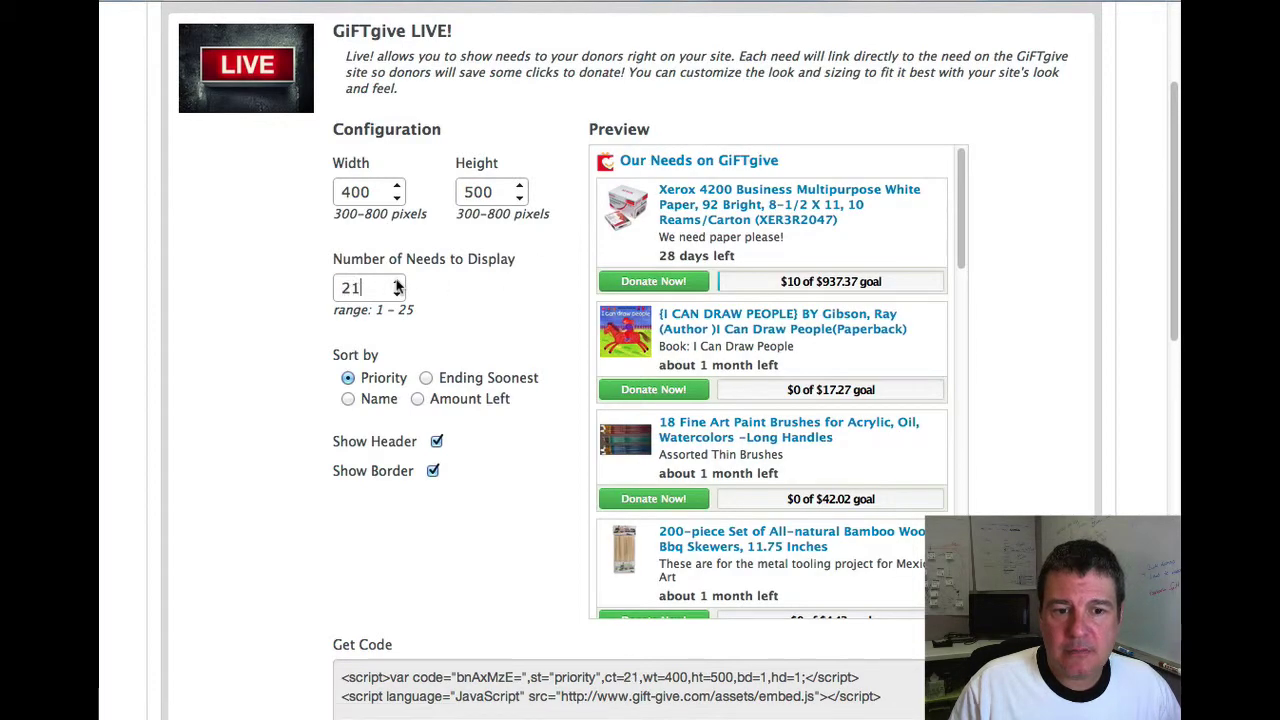
click(397, 286)
click(397, 286)
click(397, 286)
click(397, 286)
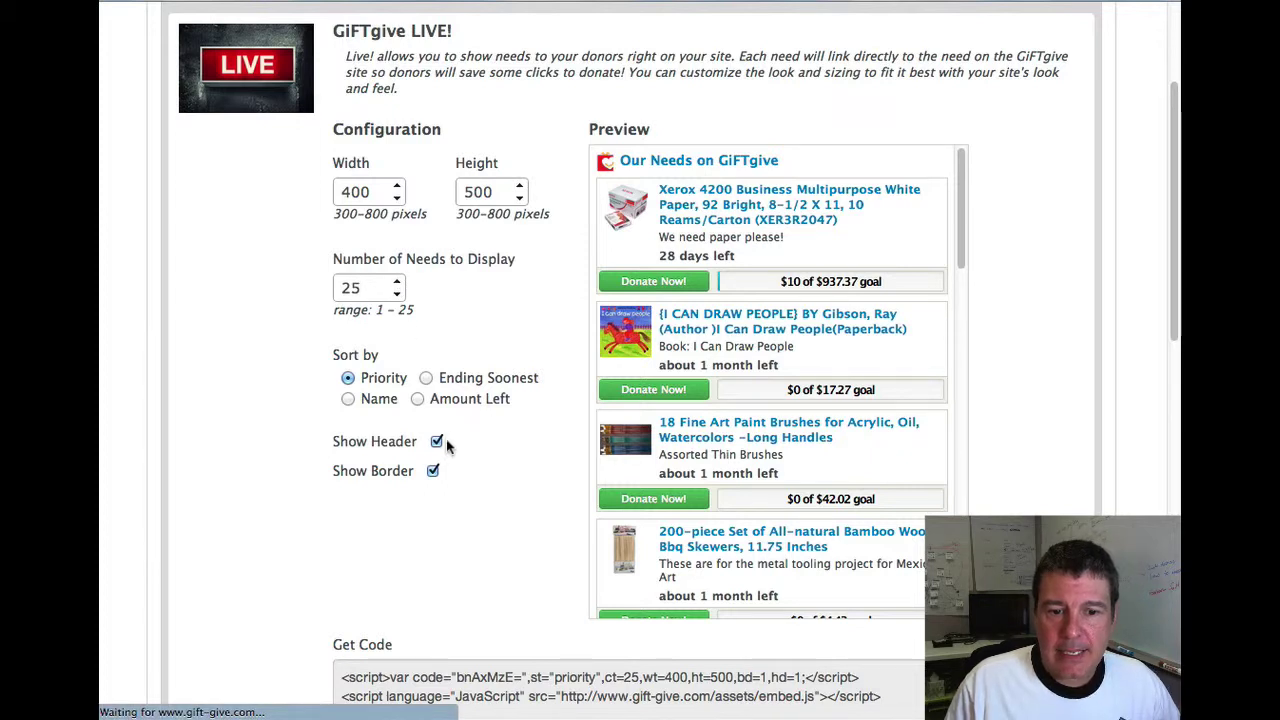
Turn off the border and header of the GiFTgive LIVE widget and check the preview.
click(434, 474)
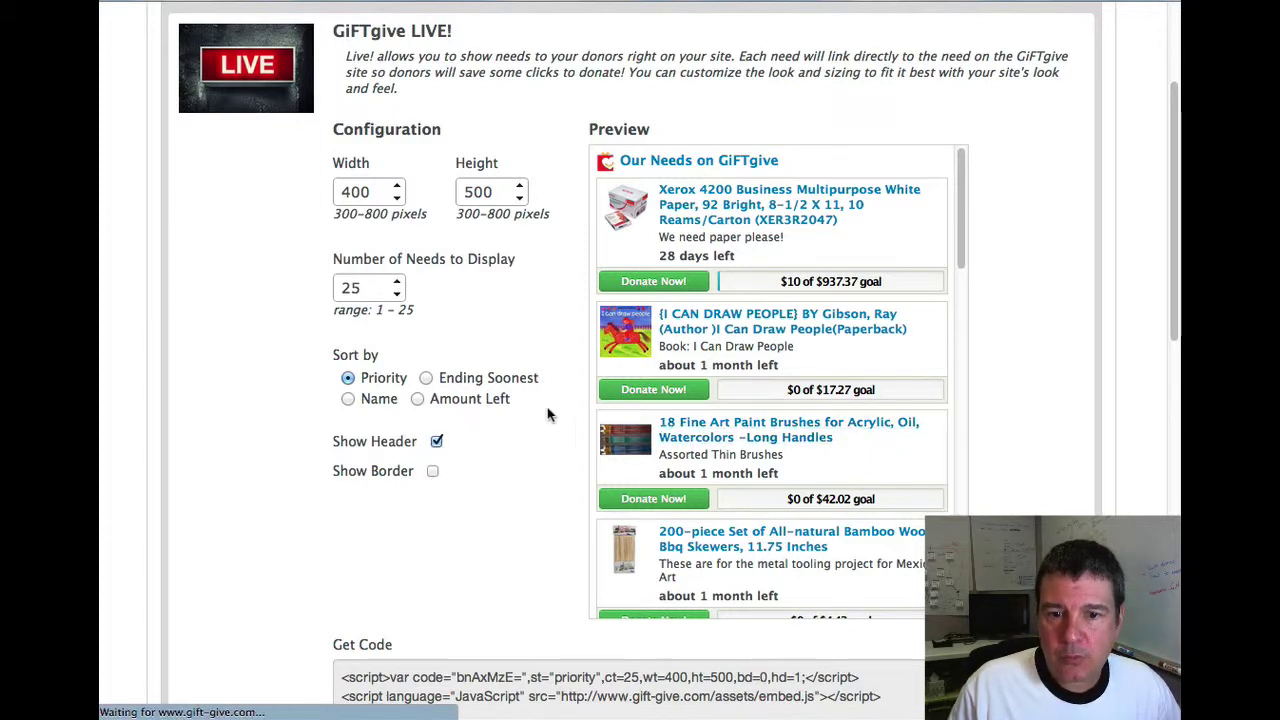
click(437, 443)
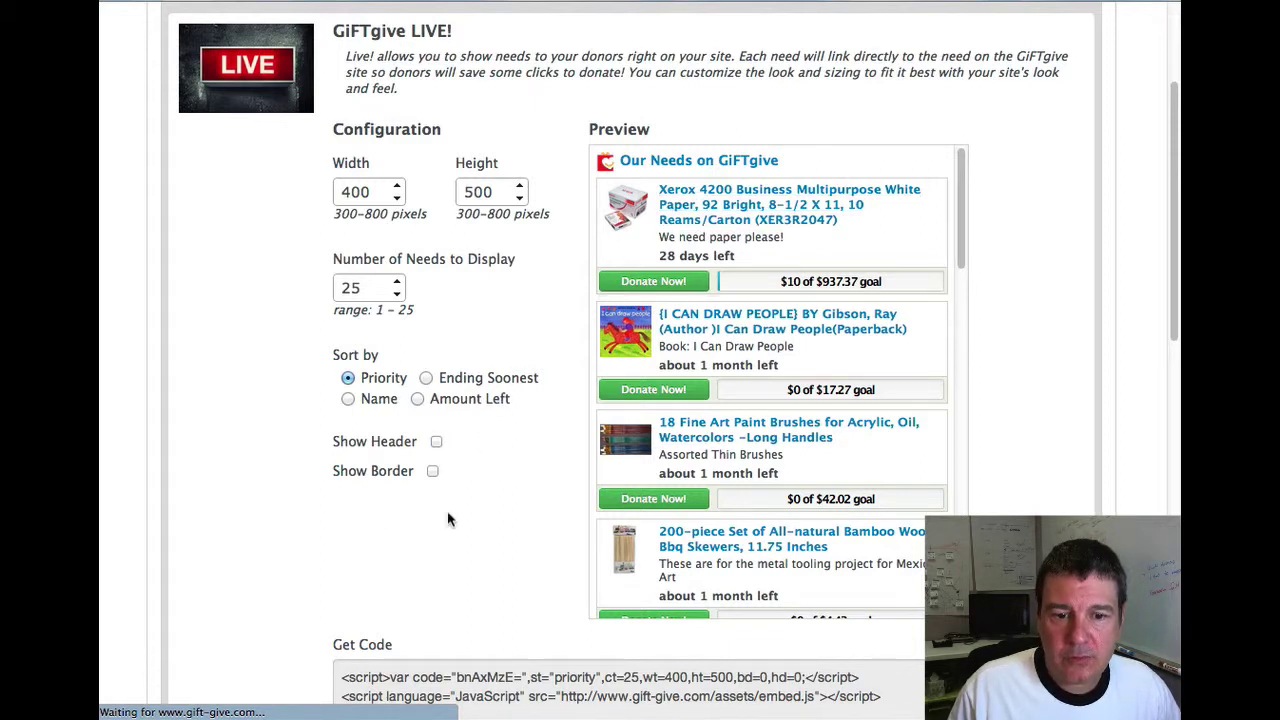
scroll(479, 490, down, 2)
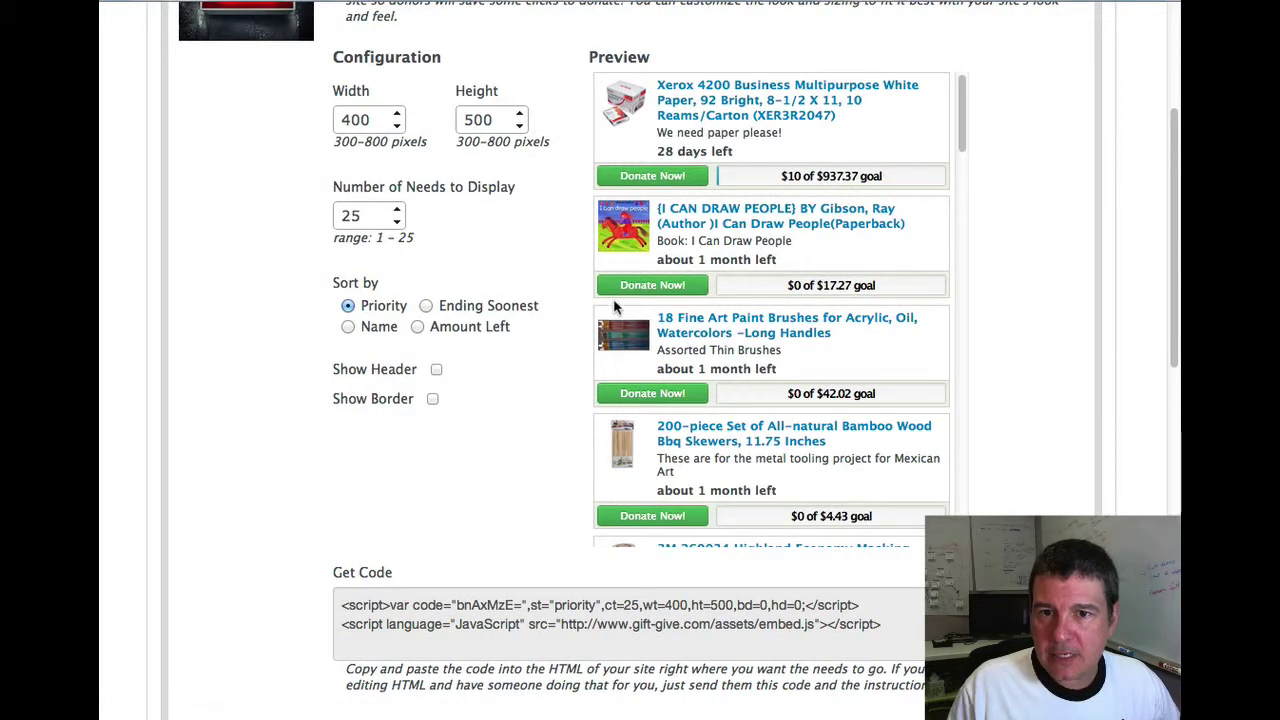
scroll(600, 320, down, 2)
scroll(563, 420, up, 5)
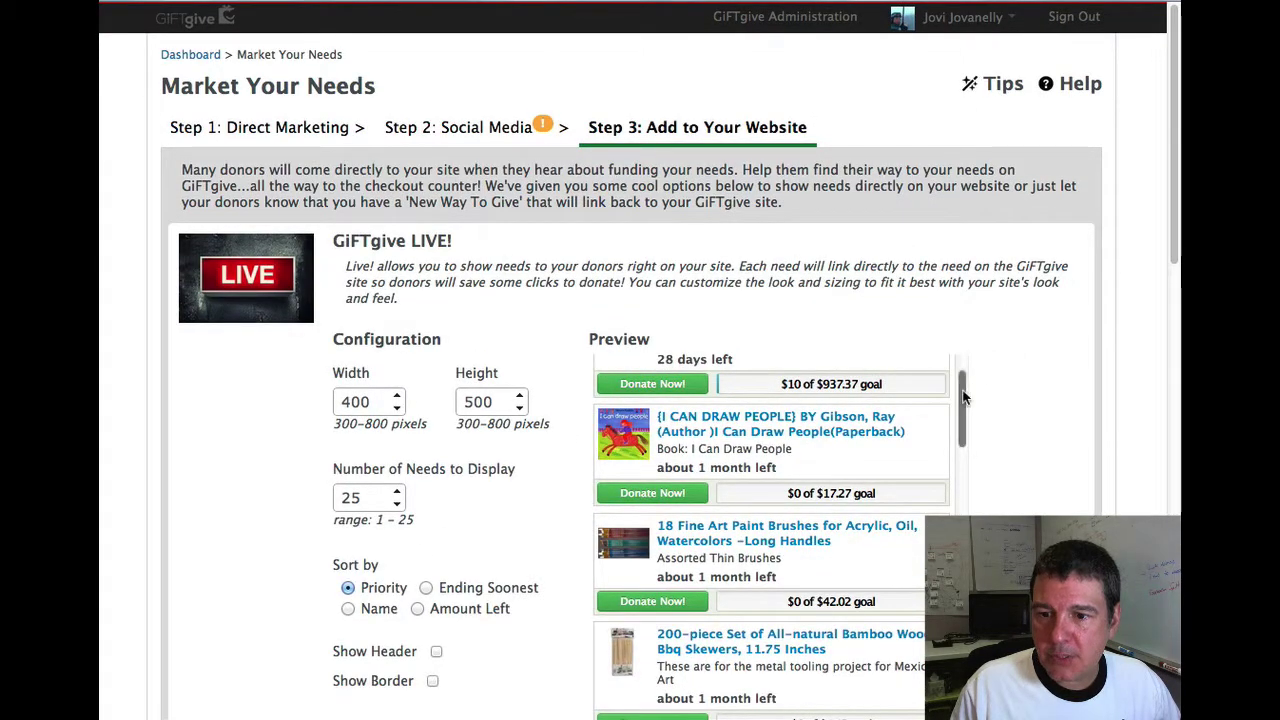
drag(964, 388, 966, 350)
scroll(884, 300, down, 1)
scroll(884, 274, down, 2)
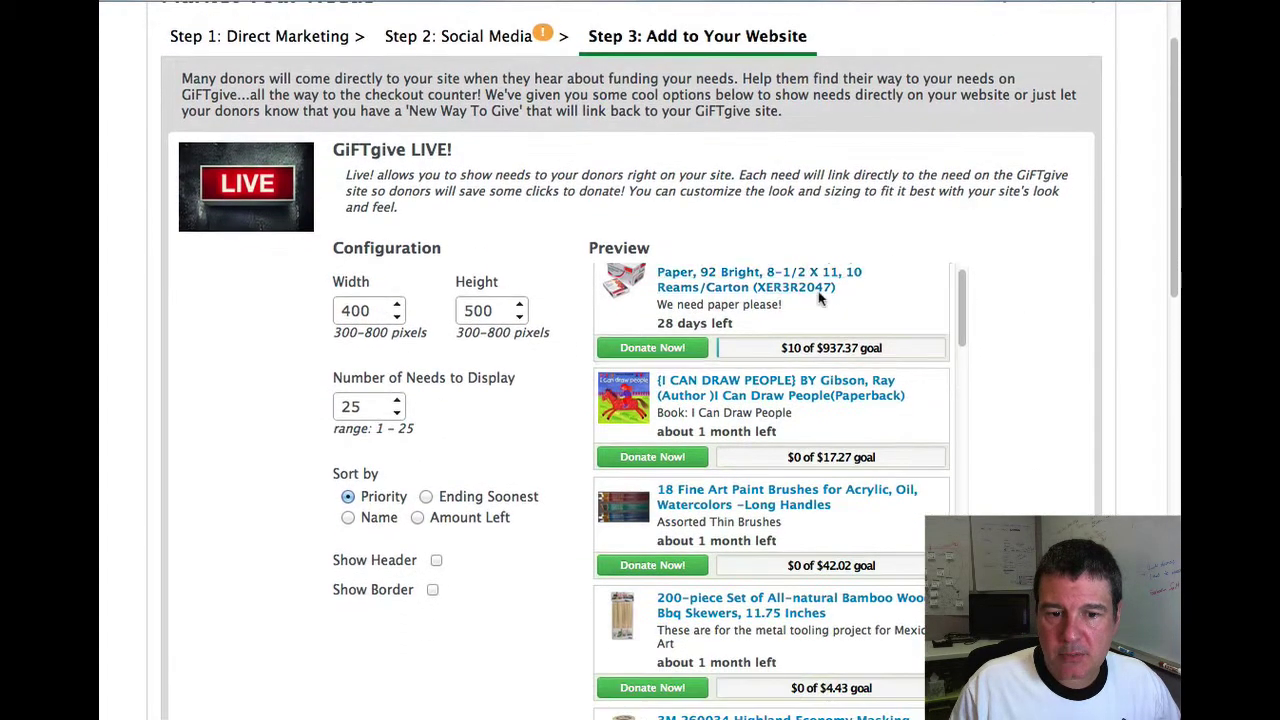
Turn the header and border of the GiFTgive LIVE widget back on.
click(436, 561)
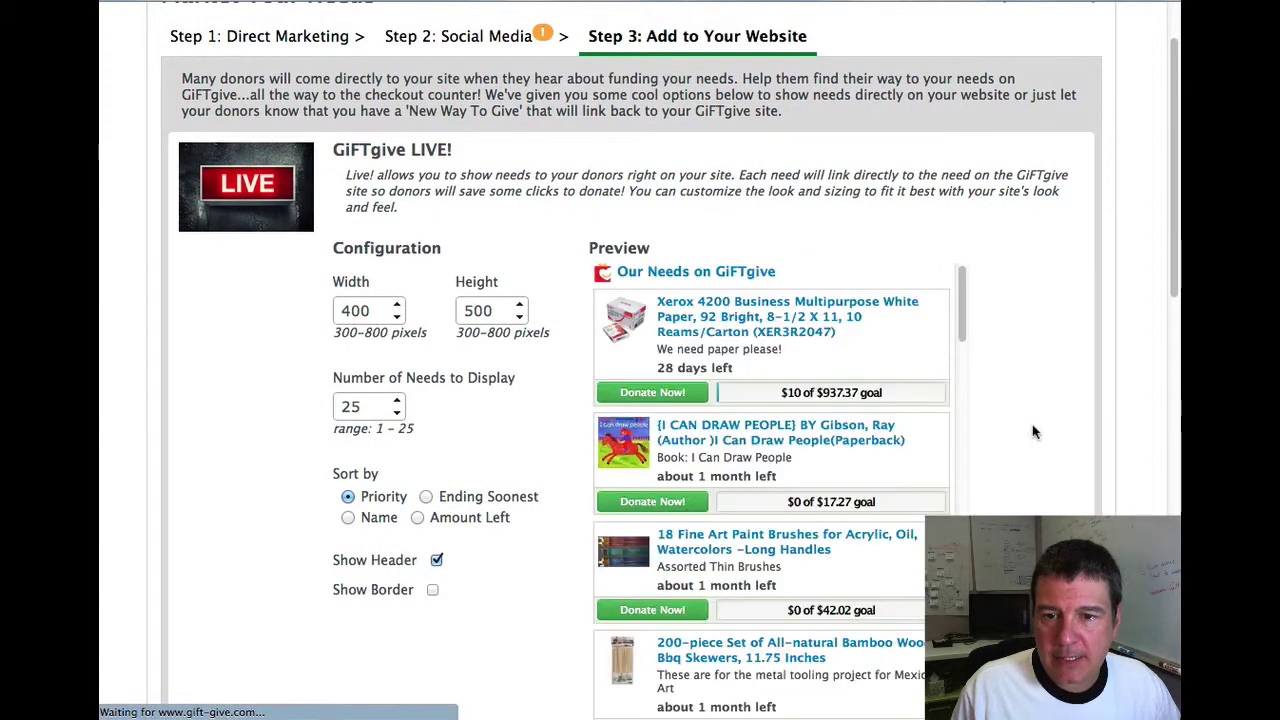
click(433, 590)
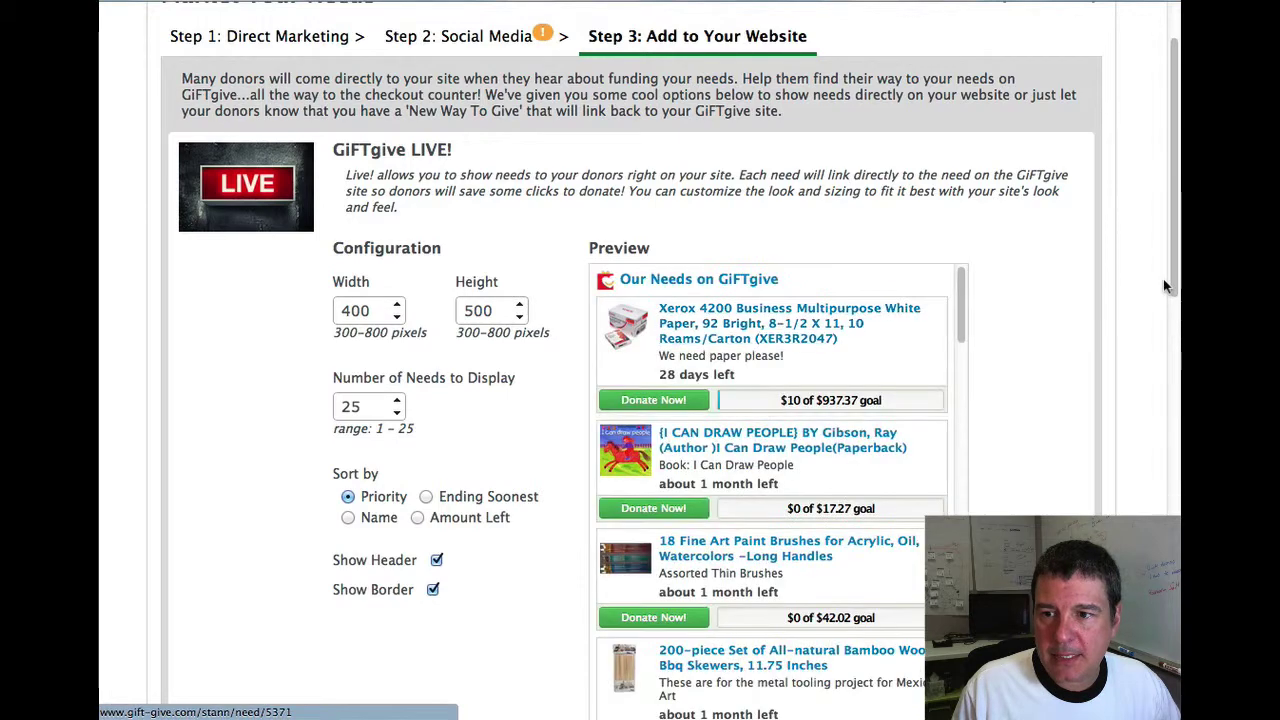
Test the preview's Our Needs on GiFTgive link, close the resulting page, and open the Xerox 4200 paper need in the preview.
scroll(1037, 271, down, 5)
scroll(1037, 271, up, 1)
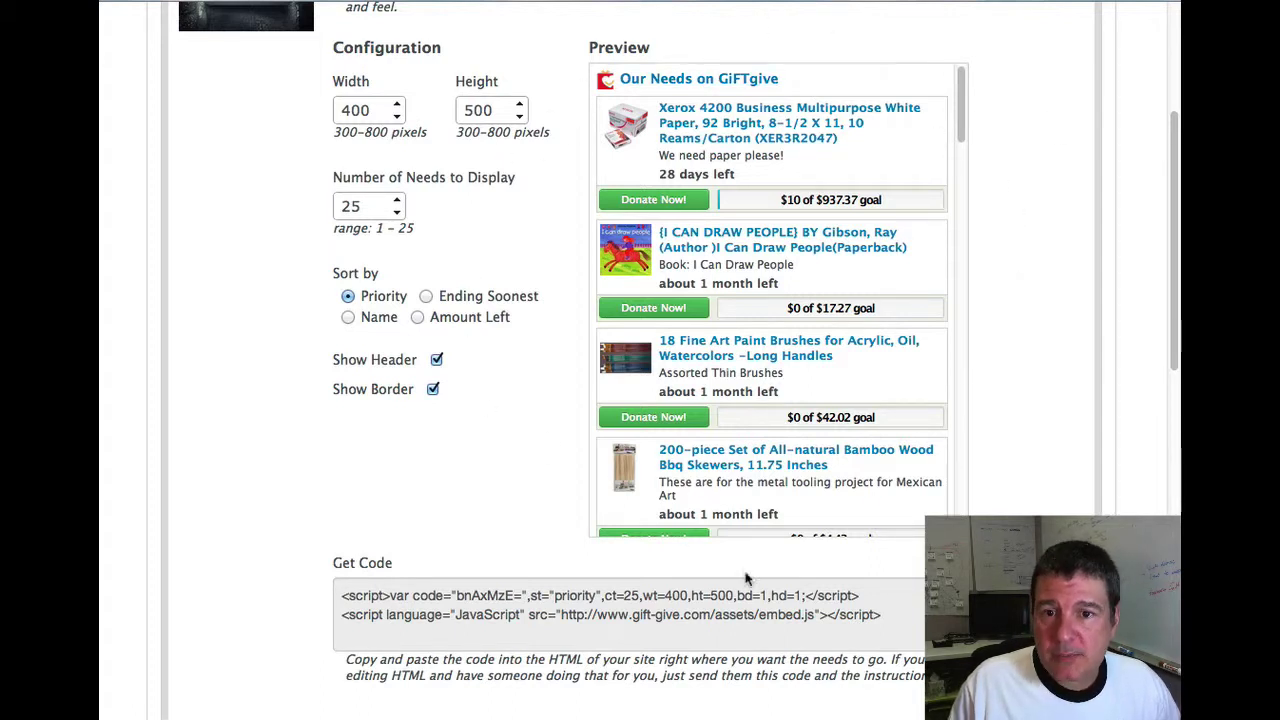
click(710, 88)
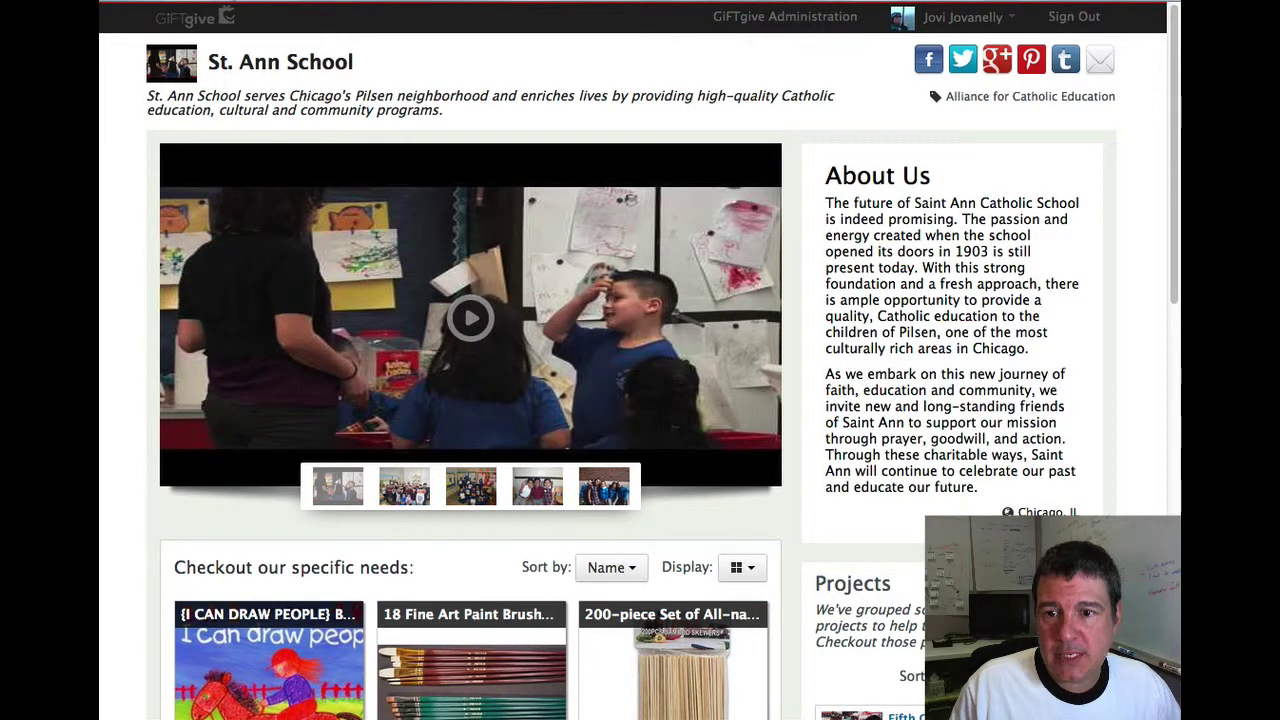
key(super+w)
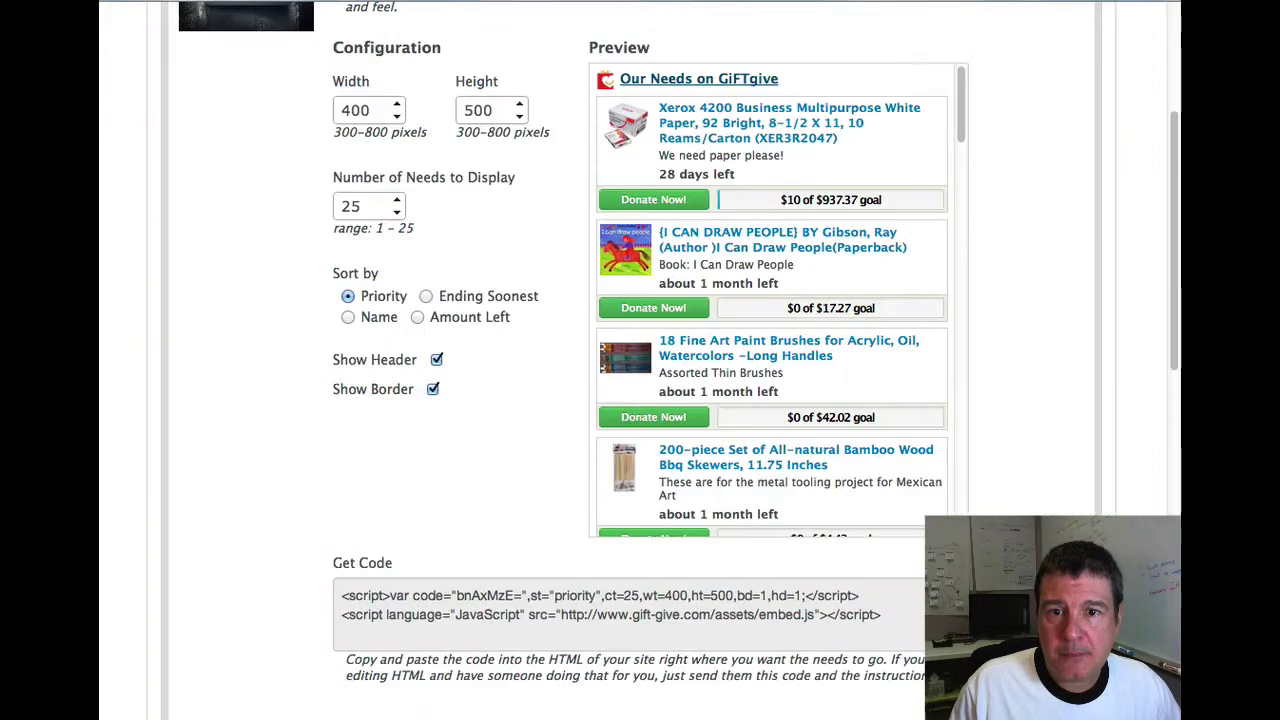
click(713, 143)
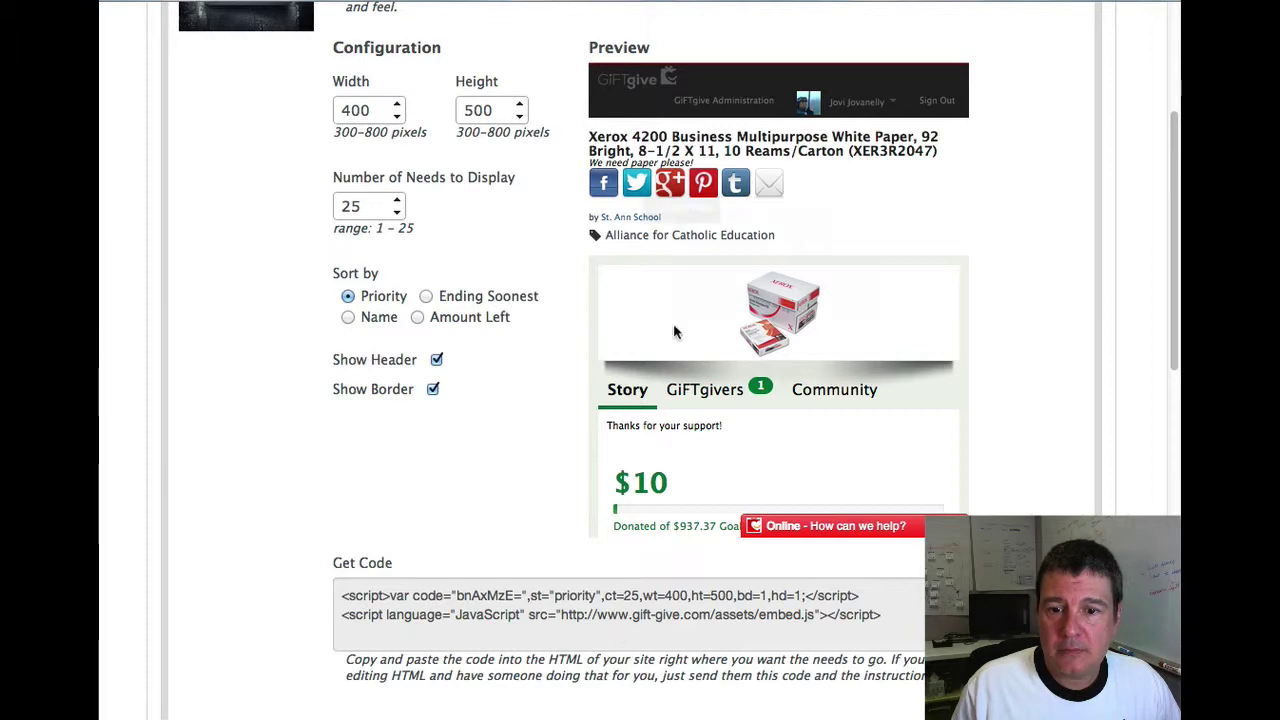
Select the entire embed code generated for the GiFTgive LIVE widget.
scroll(690, 370, down, 5)
scroll(703, 402, down, 5)
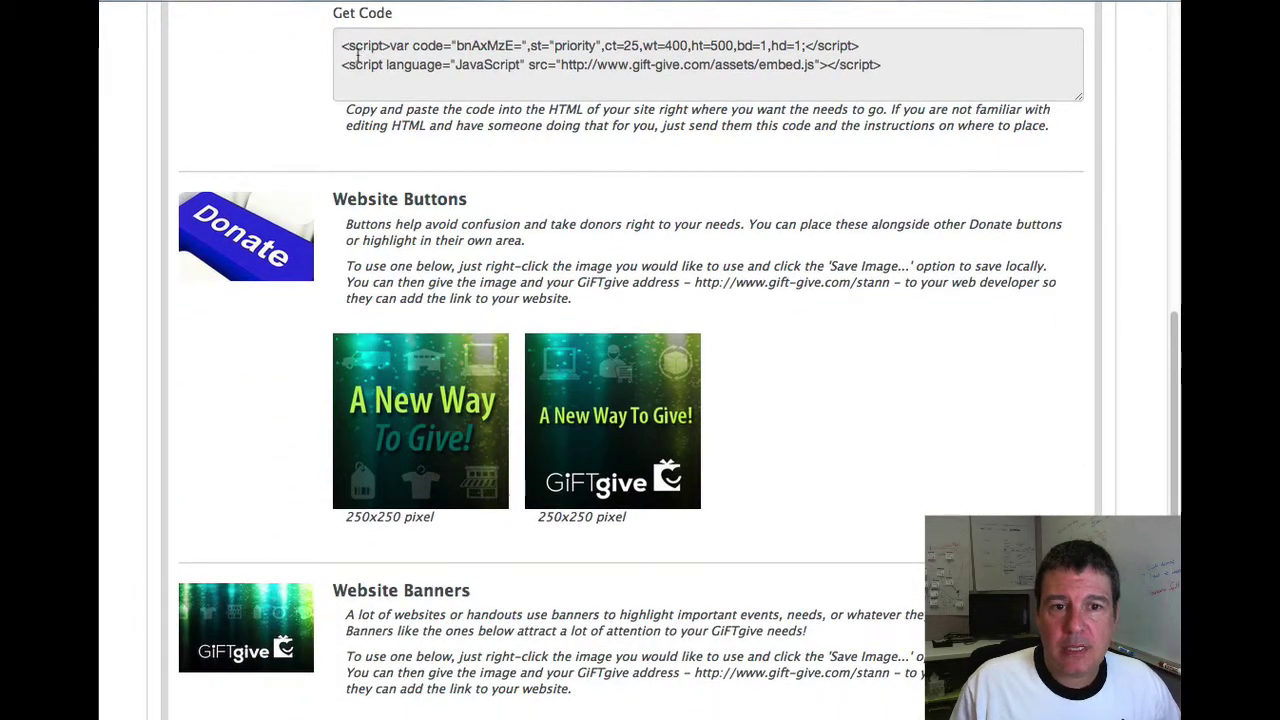
drag(337, 47, 926, 60)
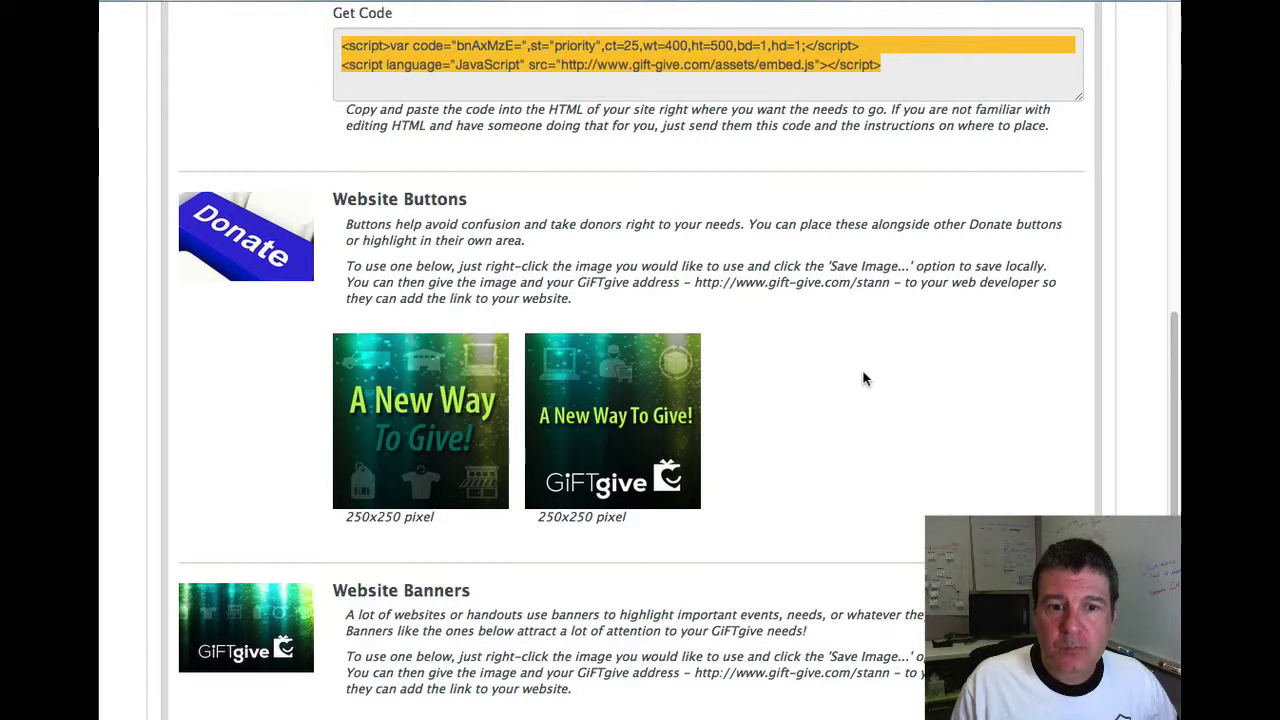
Review the Website Buttons and Website Banners offered for linking to the GiFTgive site, and return to the embed code.
scroll(863, 377, down, 3)
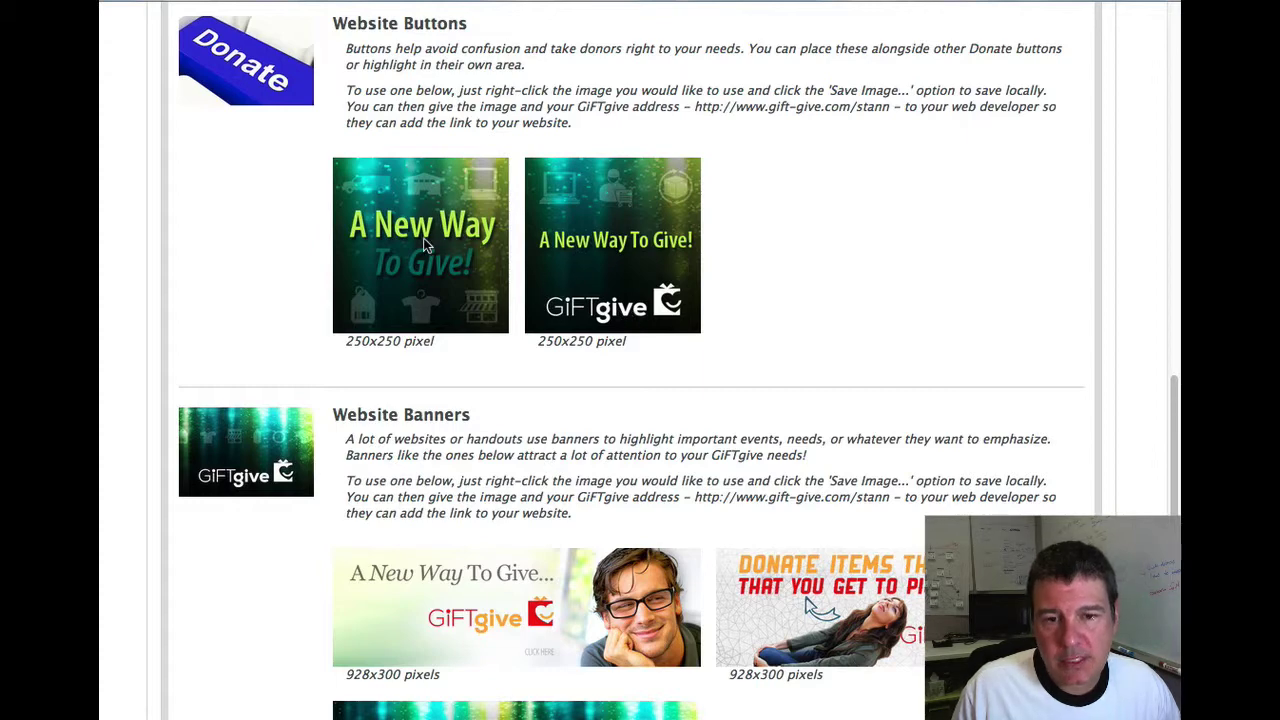
scroll(590, 388, down, 2)
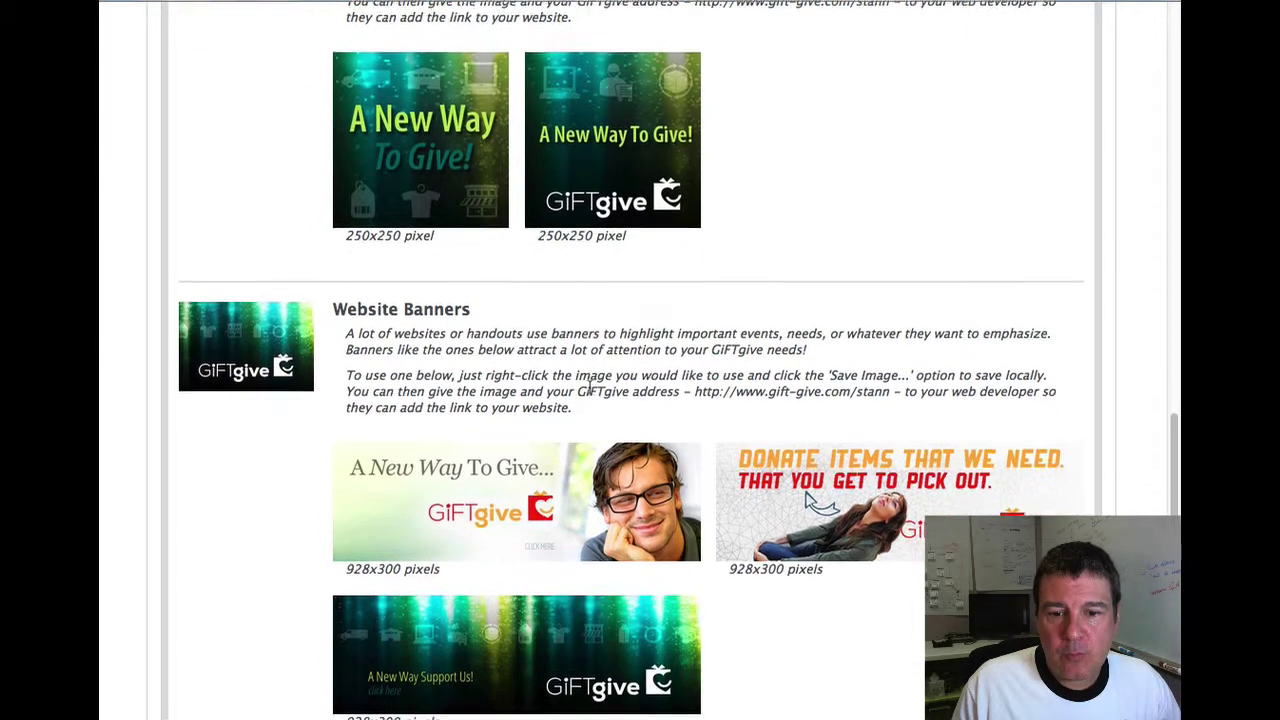
scroll(590, 388, down, 2)
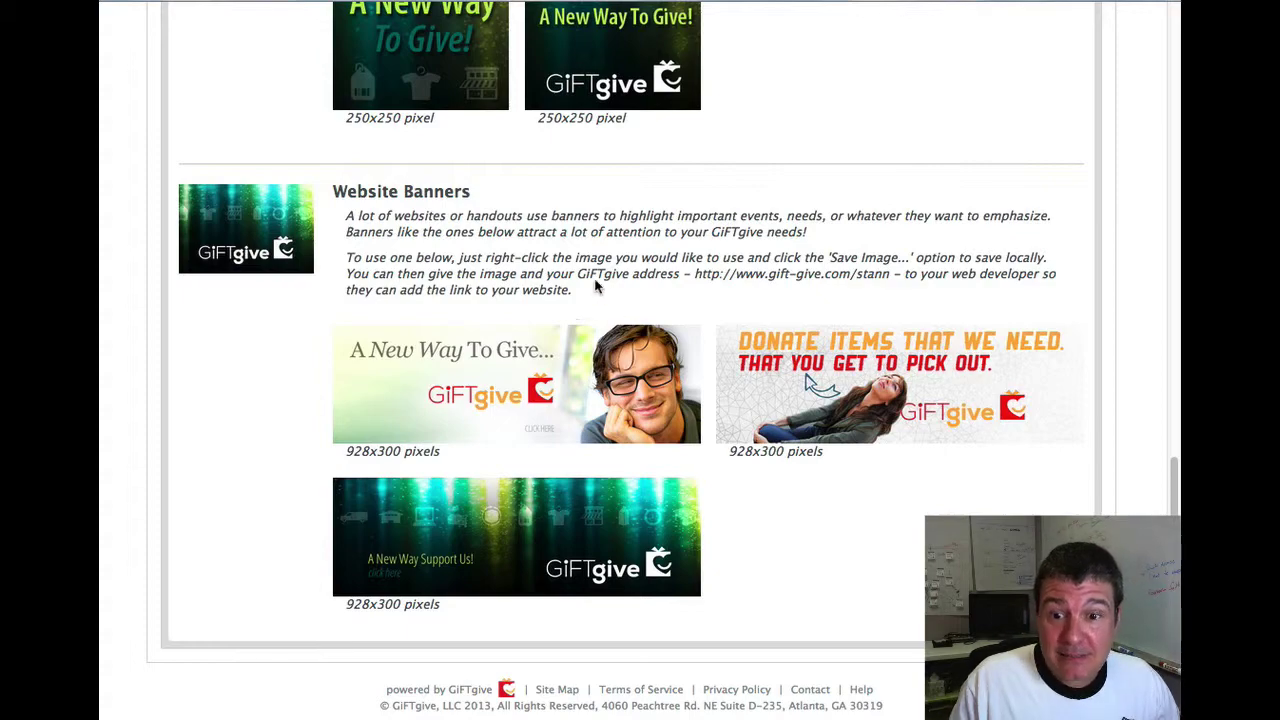
scroll(600, 280, up, 5)
scroll(607, 276, up, 2)
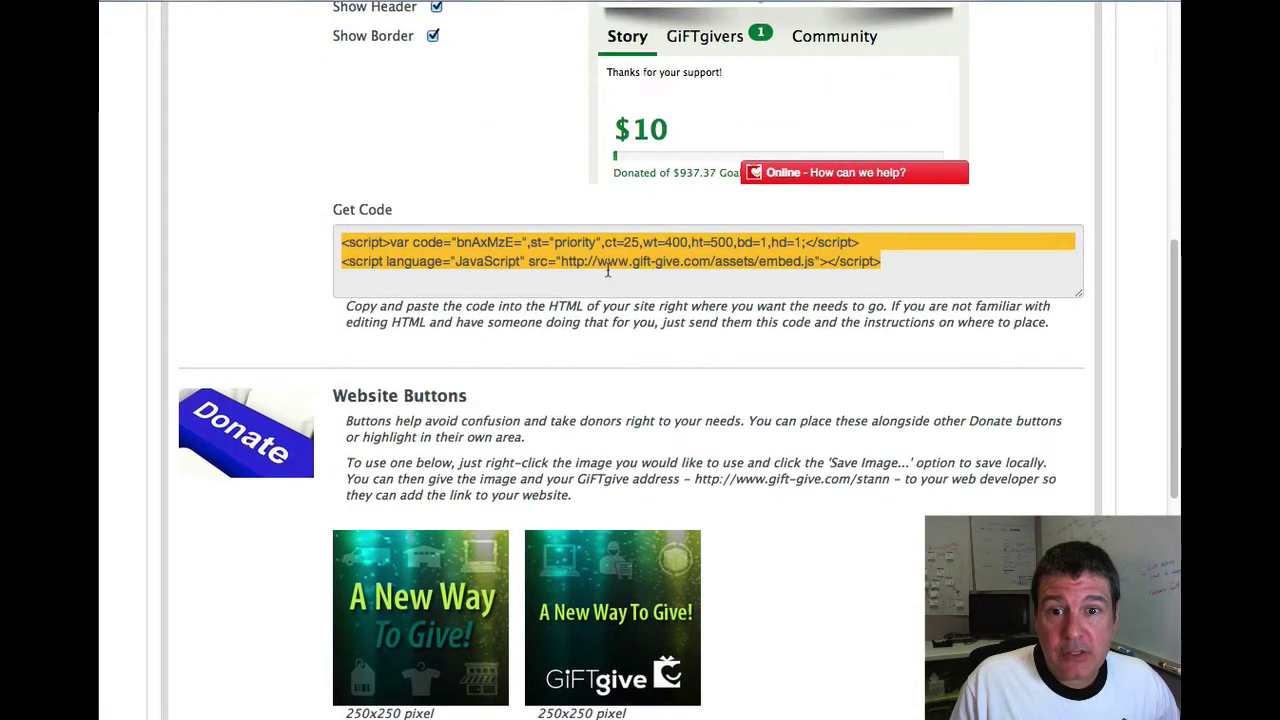
Return to the release notes and review the website banners, Campaign Label Configurability and Updated Nonprofit Public UI entries.
scroll(608, 266, down, 5)
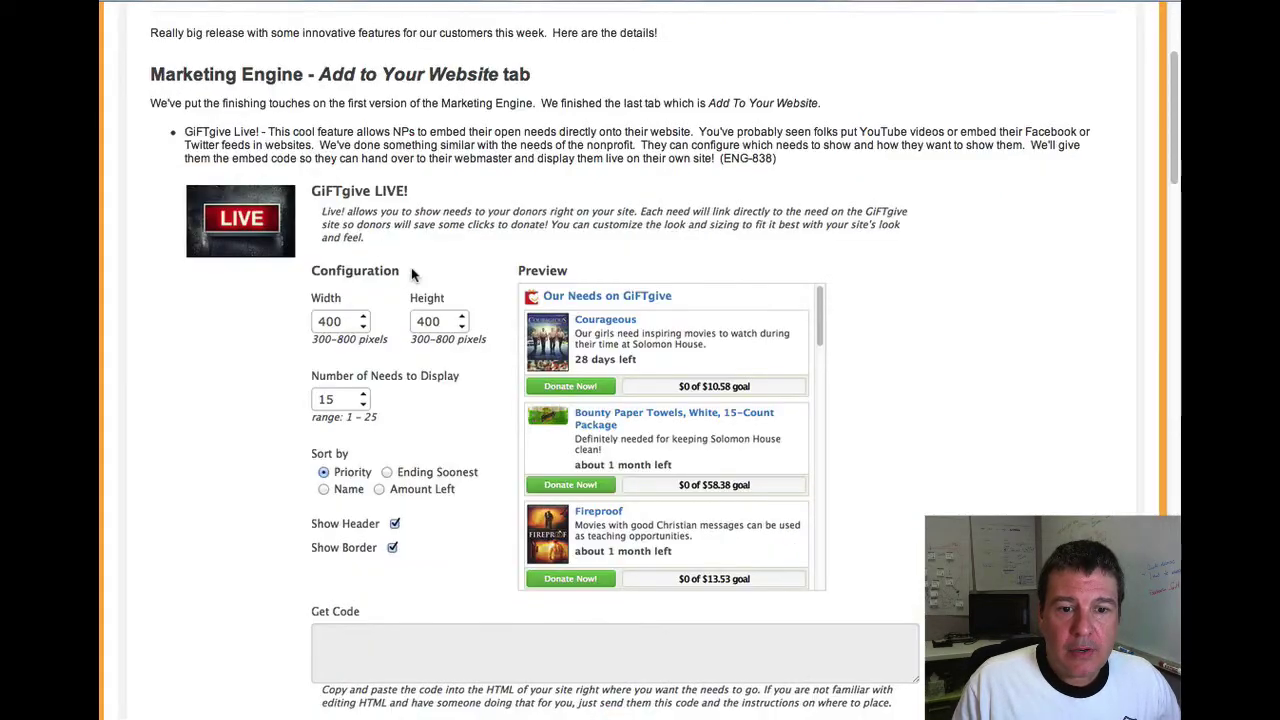
scroll(411, 267, down, 5)
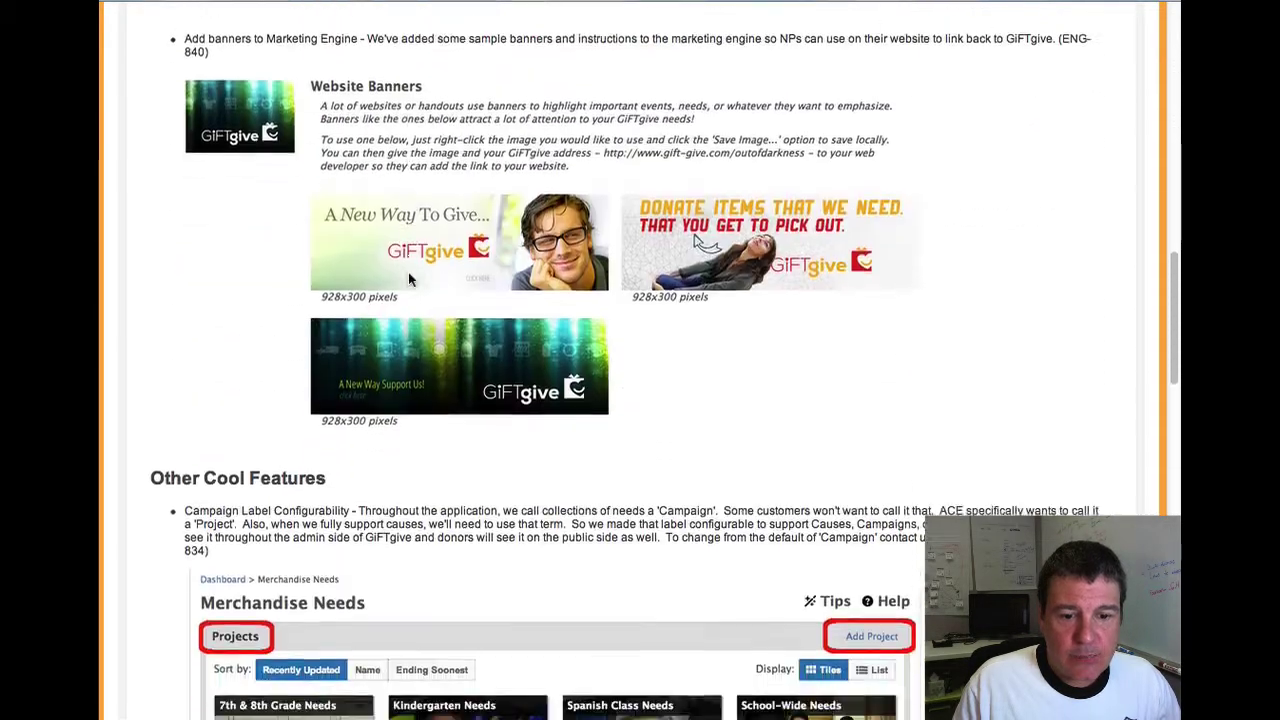
scroll(408, 272, down, 5)
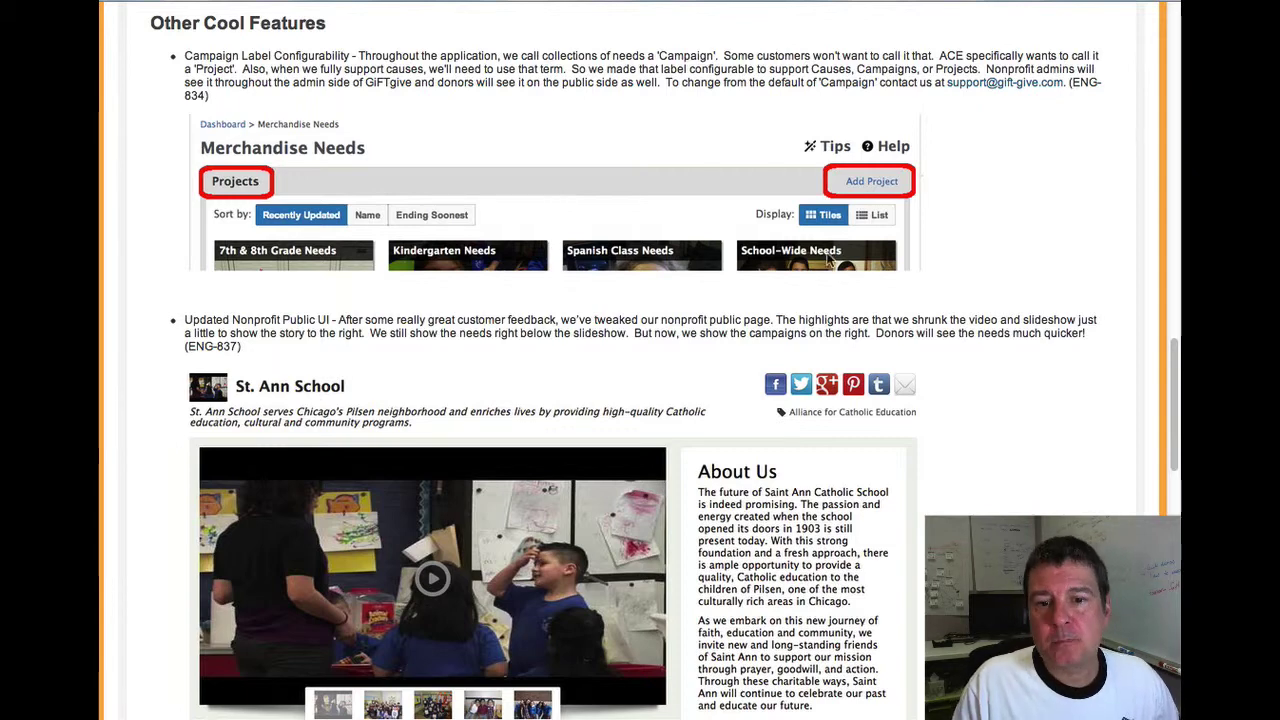
scroll(672, 380, down, 4)
scroll(672, 380, down, 2)
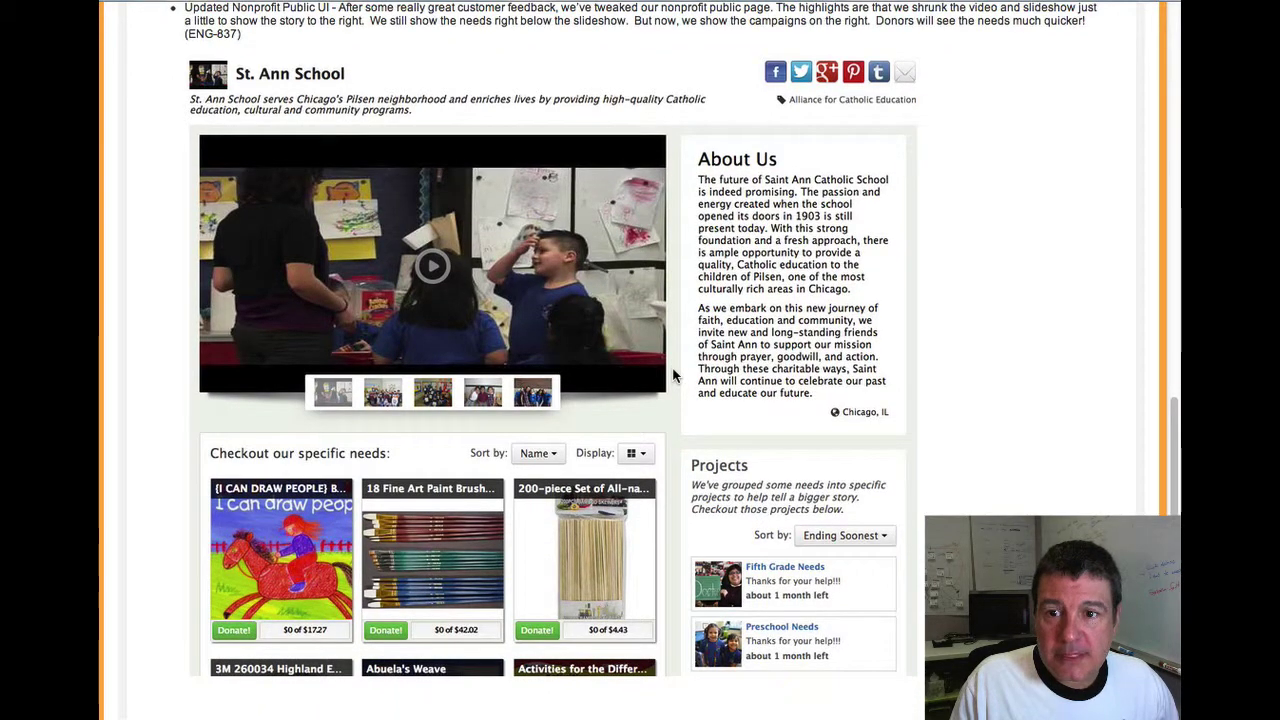
scroll(672, 375, down, 1)
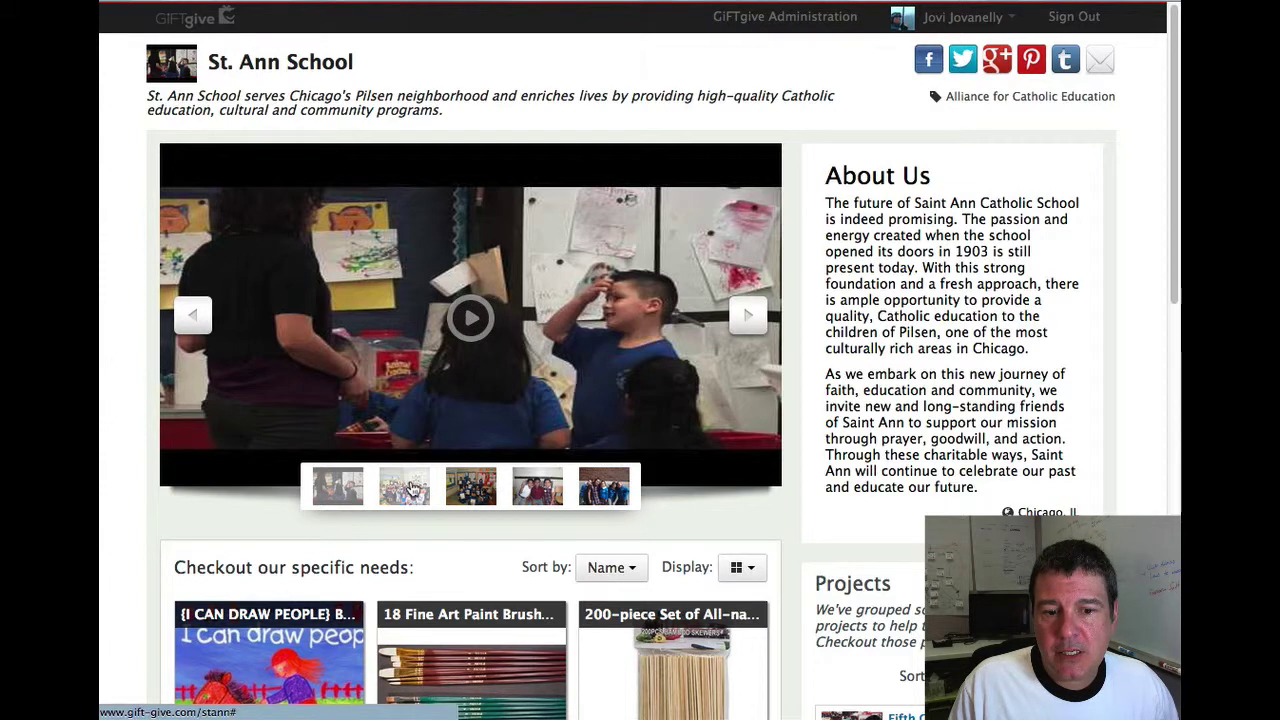
Show the second slideshow image on the St. Ann School public page.
click(413, 489)
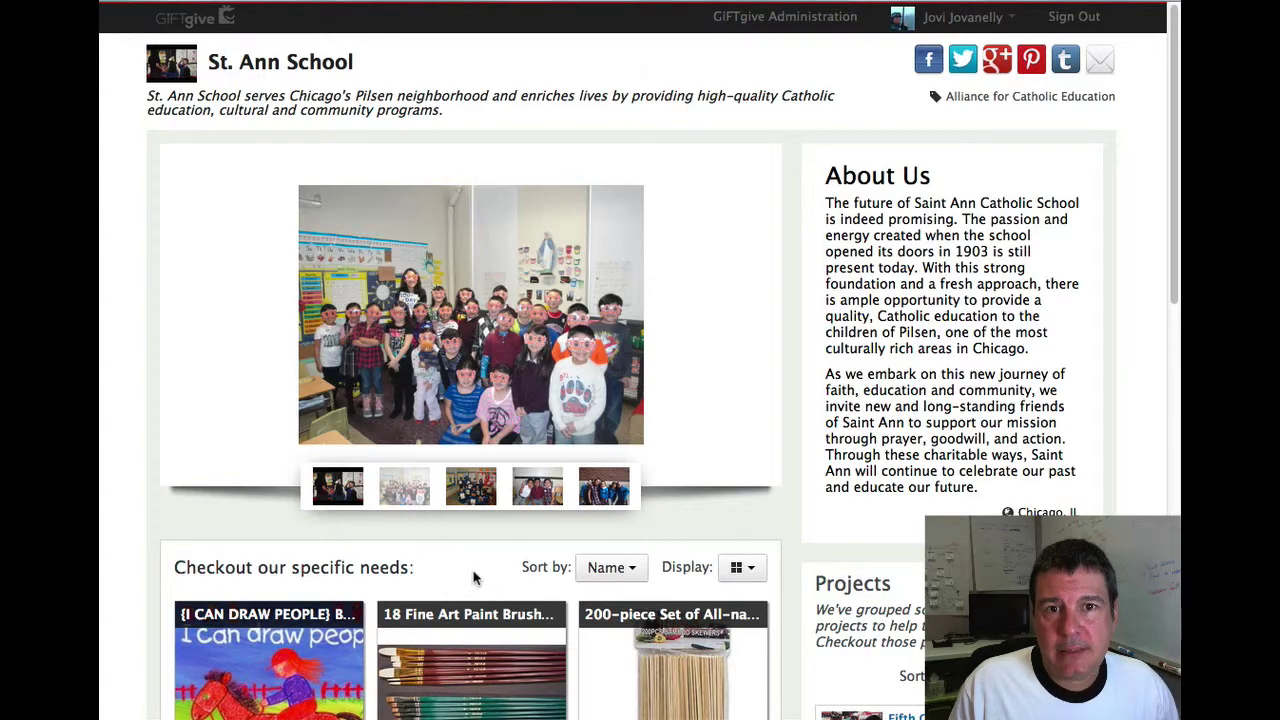
Examine the specific needs list, the Projects section and the About Us text on the St. Ann School public page.
scroll(485, 633, down, 5)
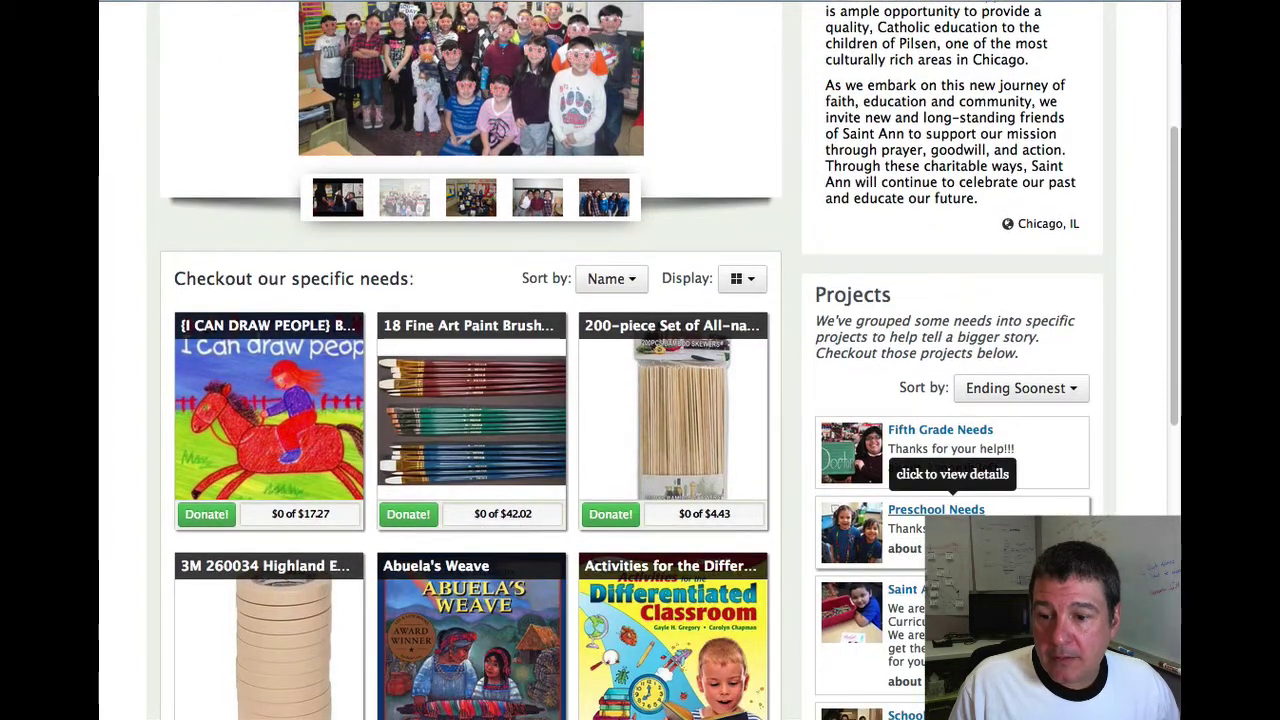
scroll(910, 540, down, 5)
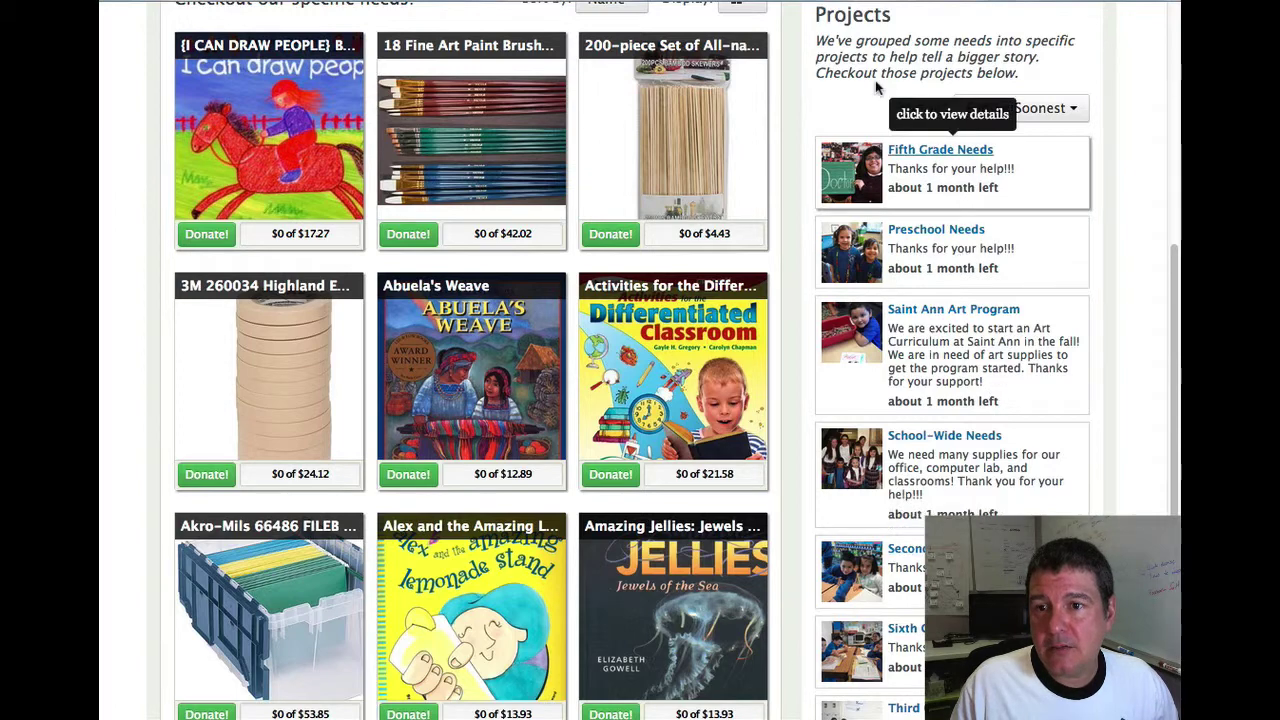
scroll(880, 88, up, 1)
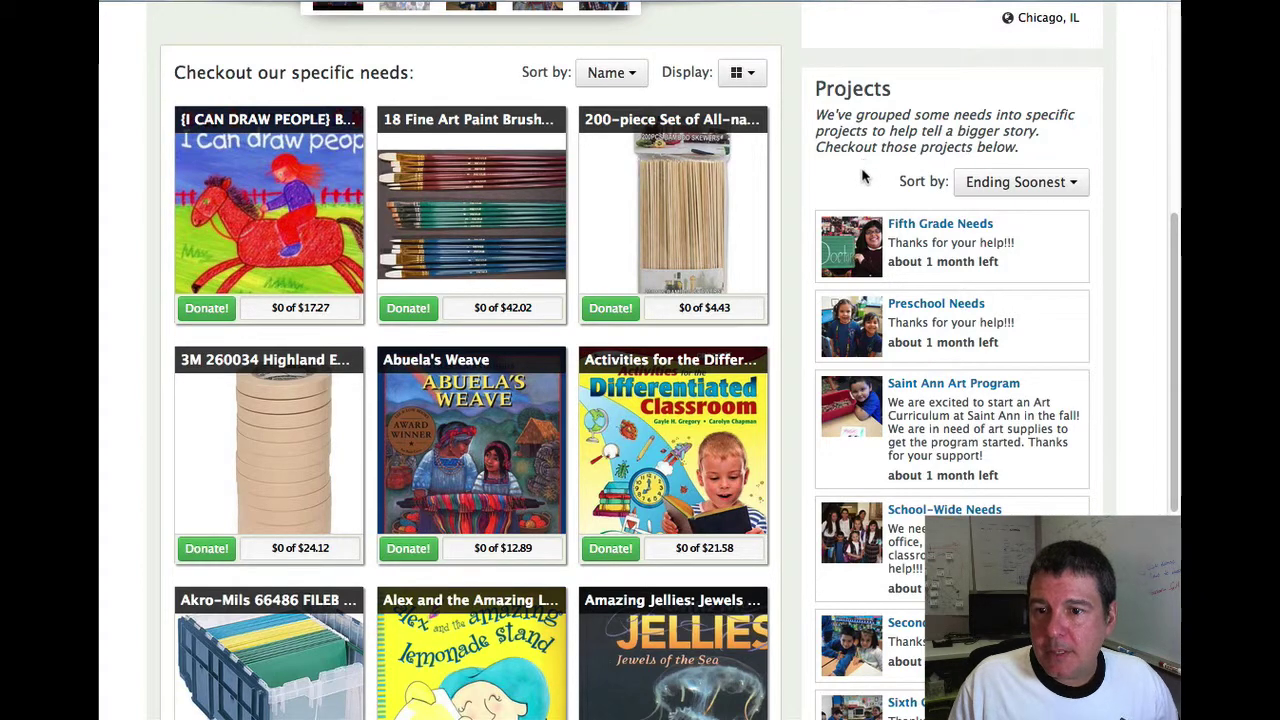
scroll(864, 175, down, 1)
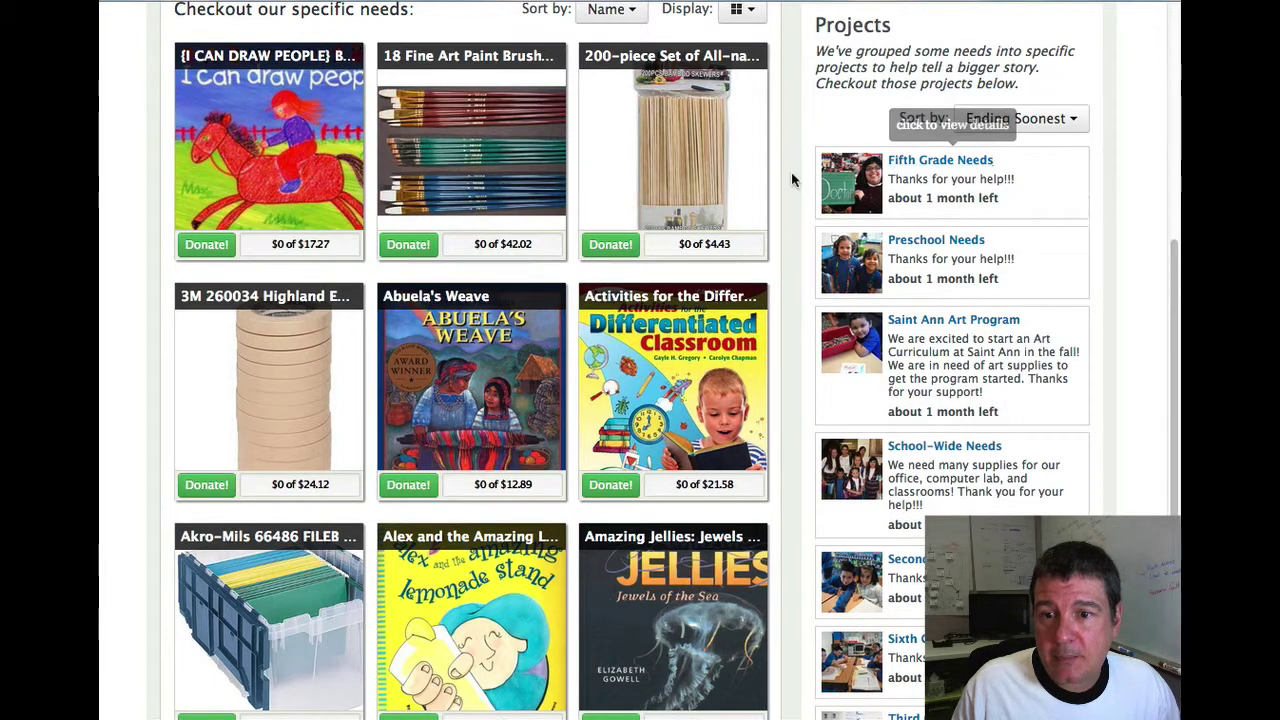
scroll(791, 172, up, 2)
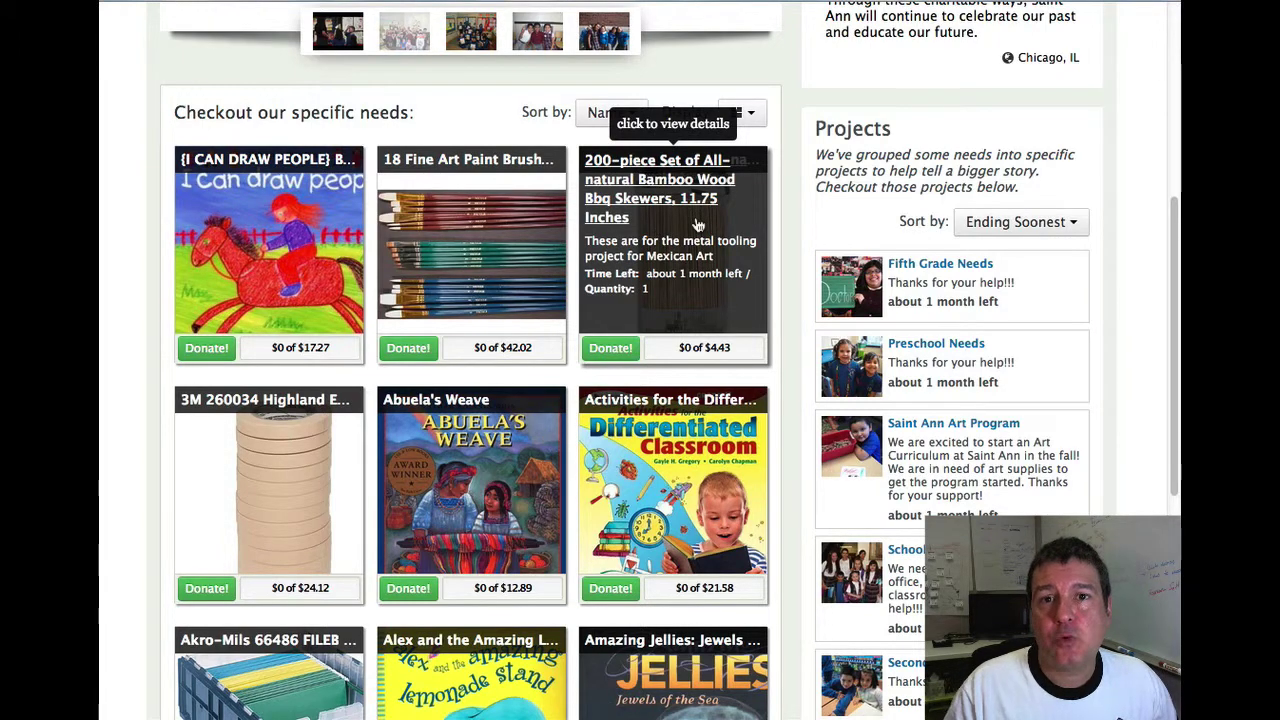
scroll(916, 88, up, 5)
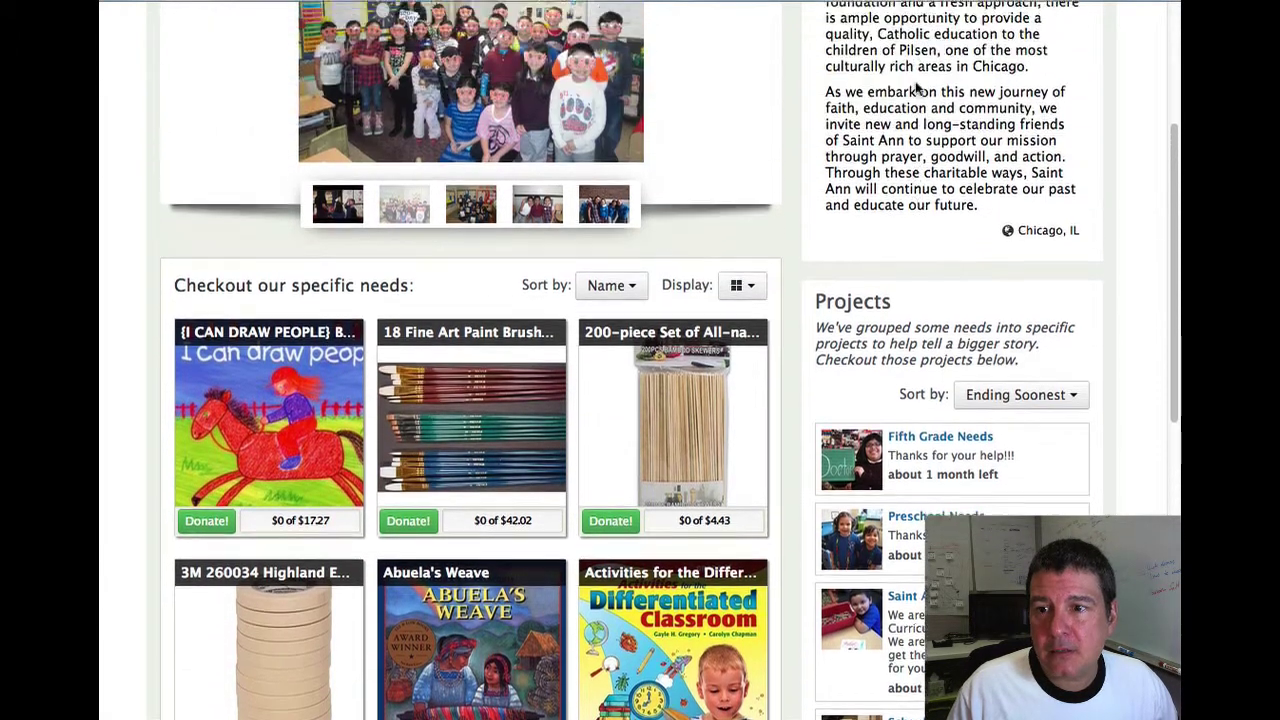
scroll(916, 88, up, 2)
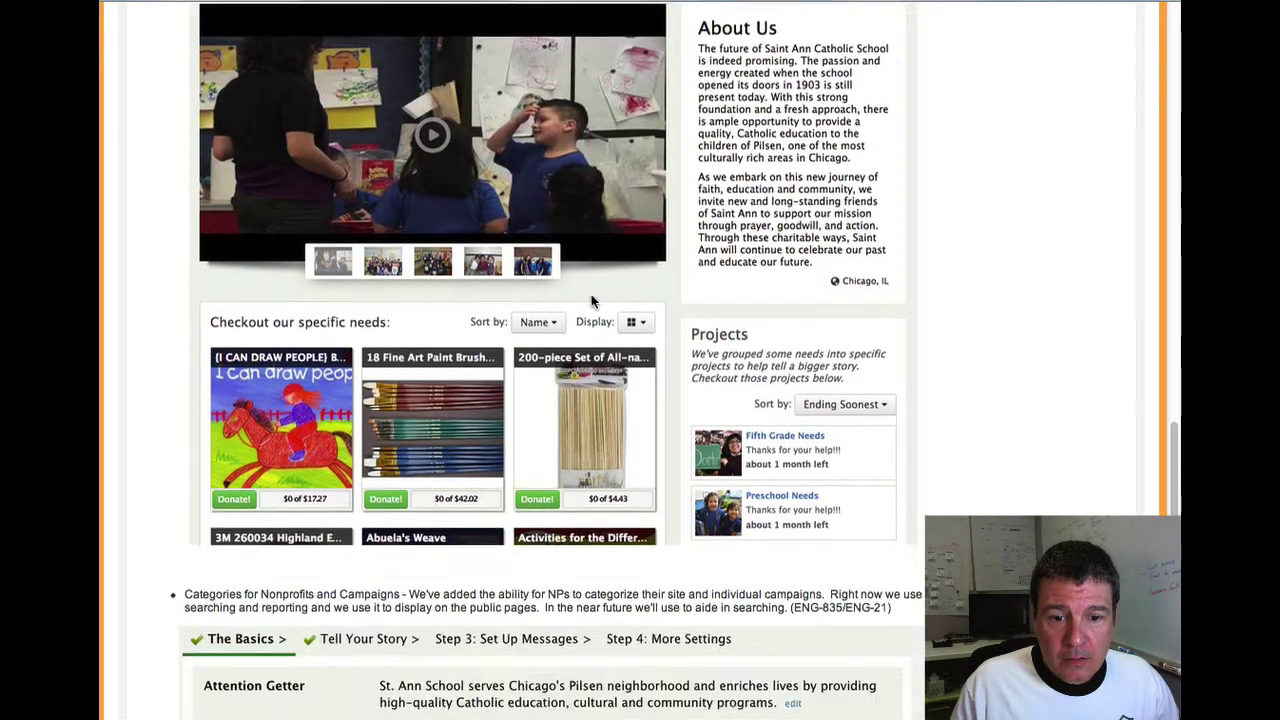
Review the Categories for Nonprofits and Campaigns entry in the release notes, including the category tag on the public page example.
scroll(737, 420, down, 5)
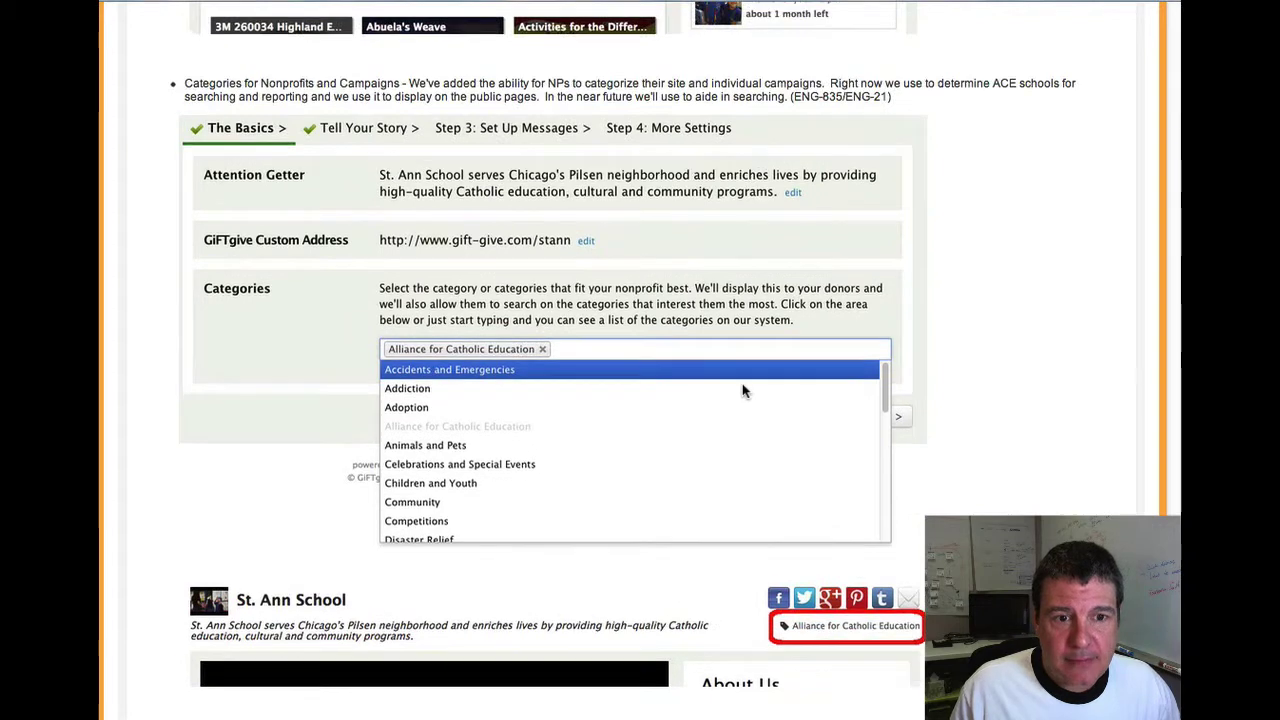
scroll(742, 382, up, 2)
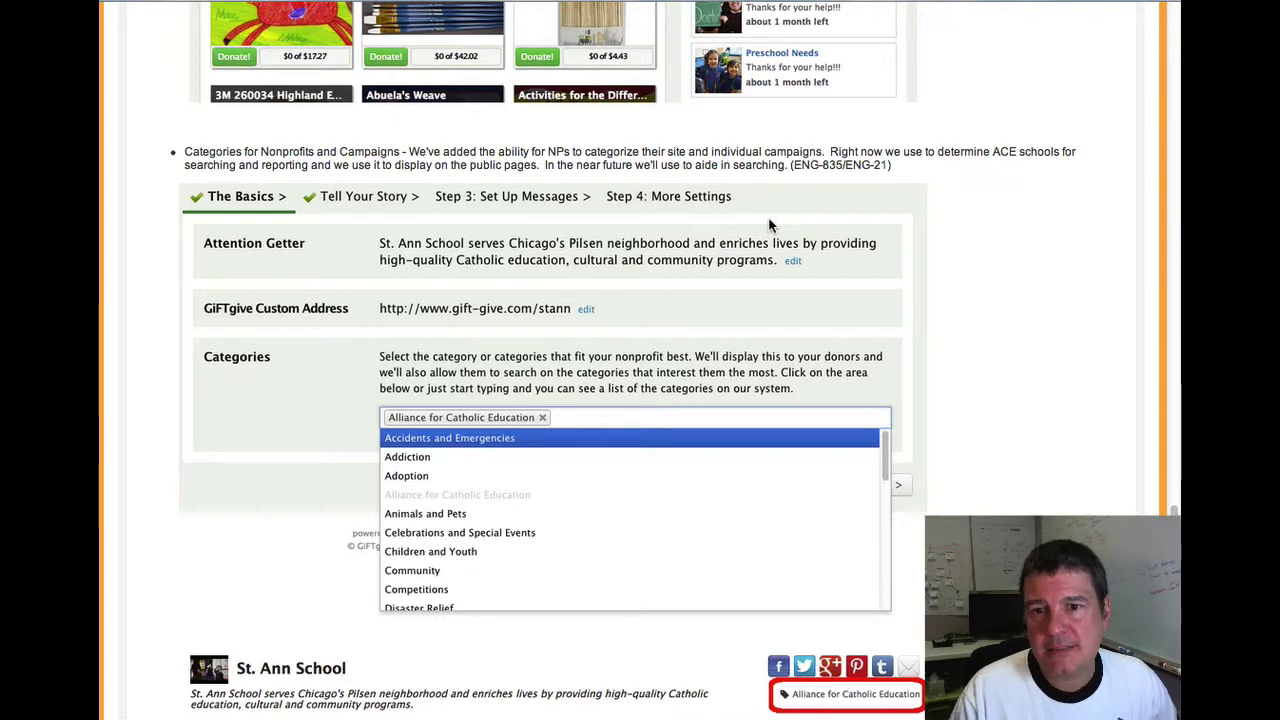
scroll(776, 188, up, 6)
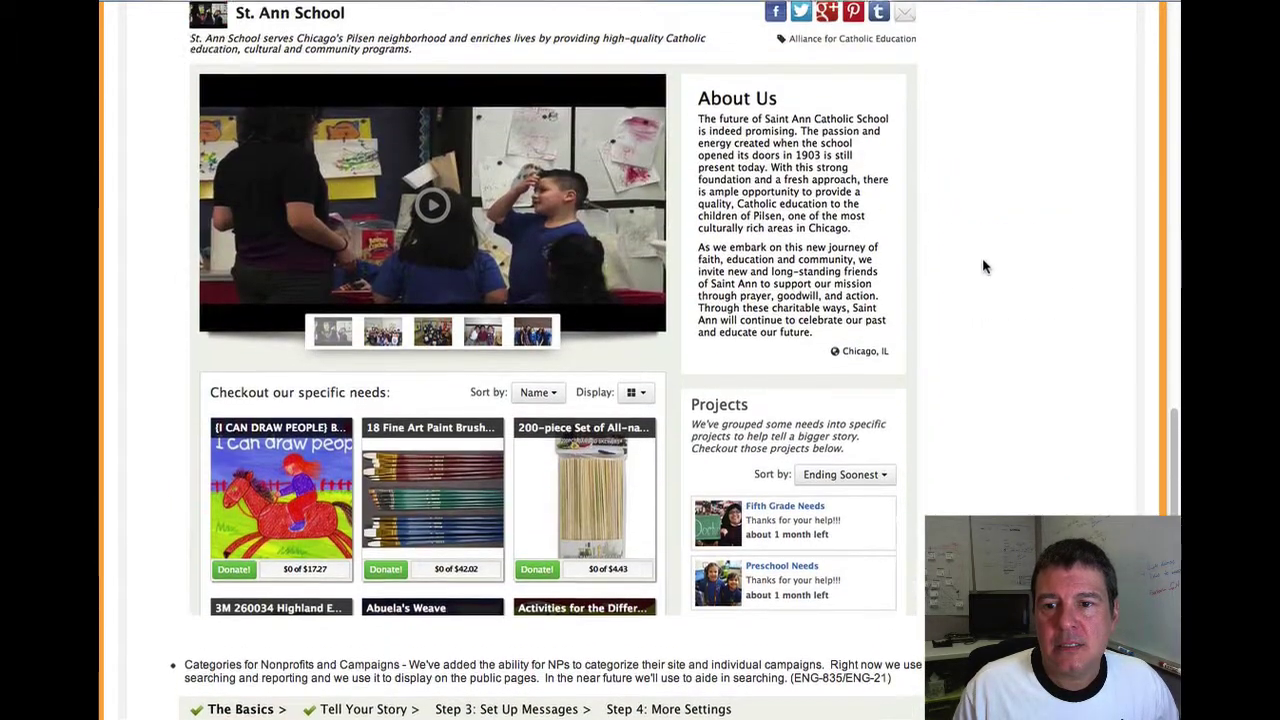
scroll(1008, 258, up, 1)
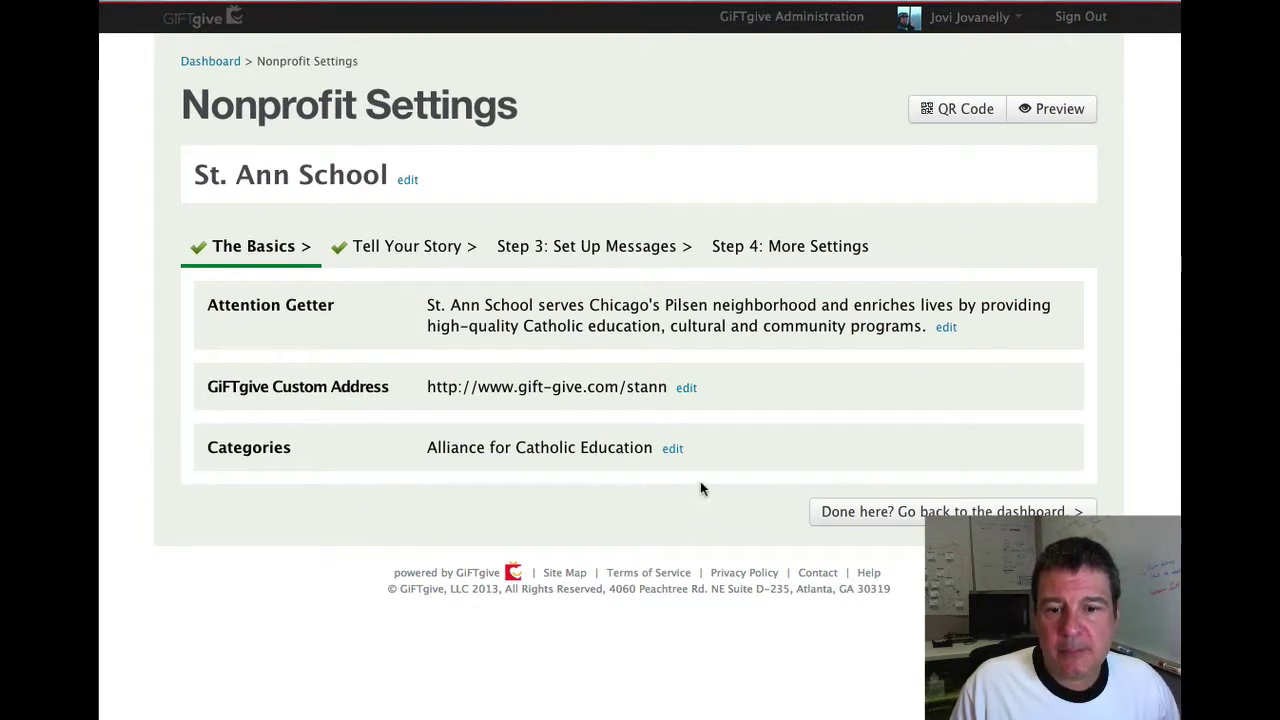
Open St. Ann School's Categories setting for editing and browse the full list of available categories.
click(672, 448)
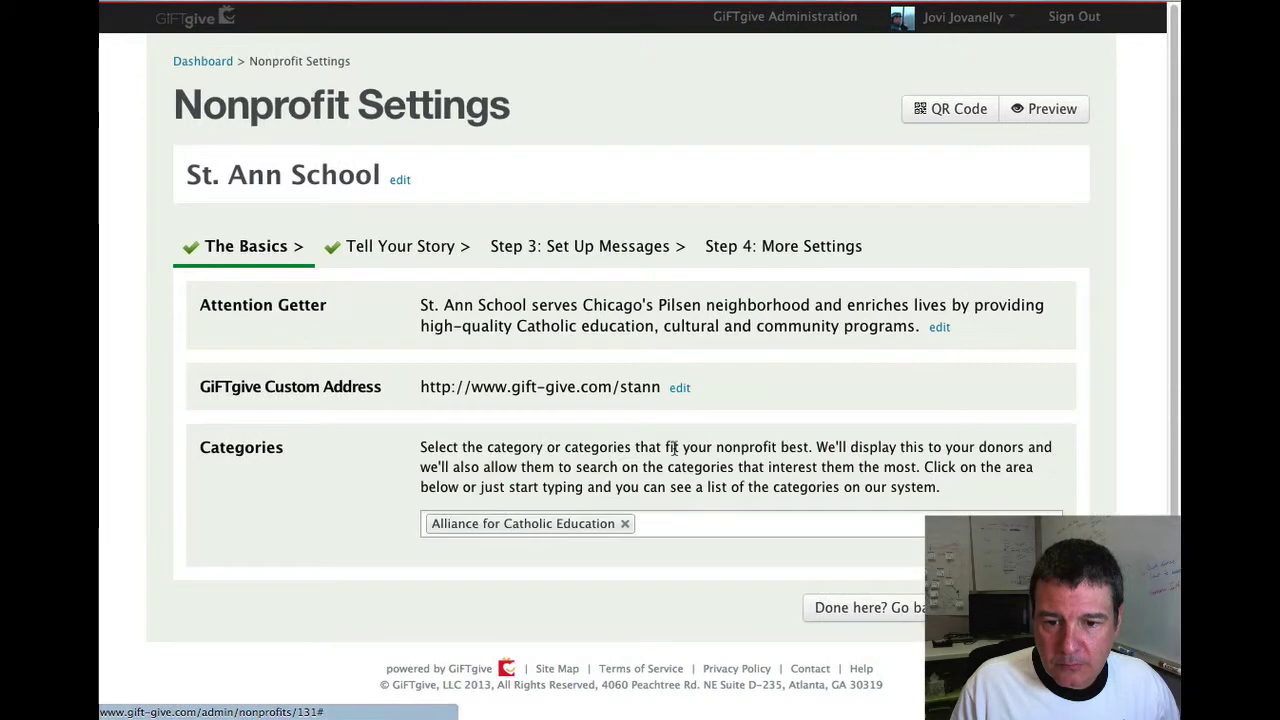
click(738, 524)
scroll(760, 614, down, 15)
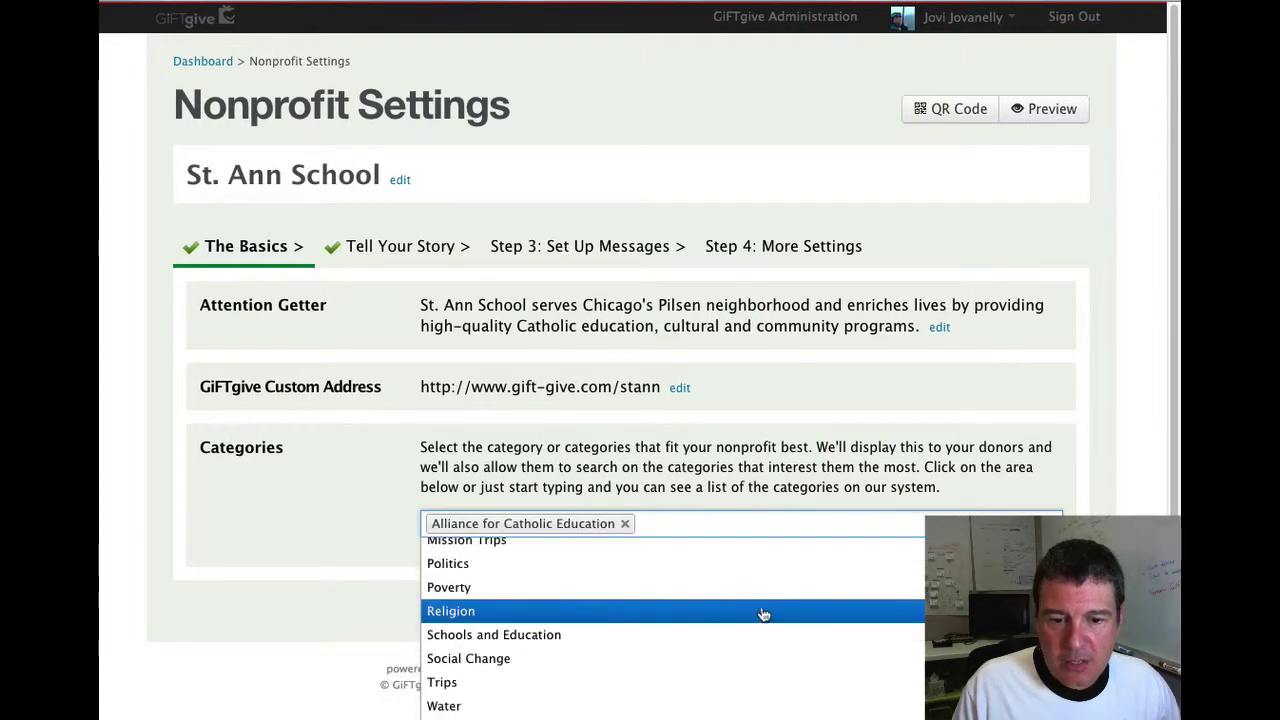
scroll(702, 630, up, 5)
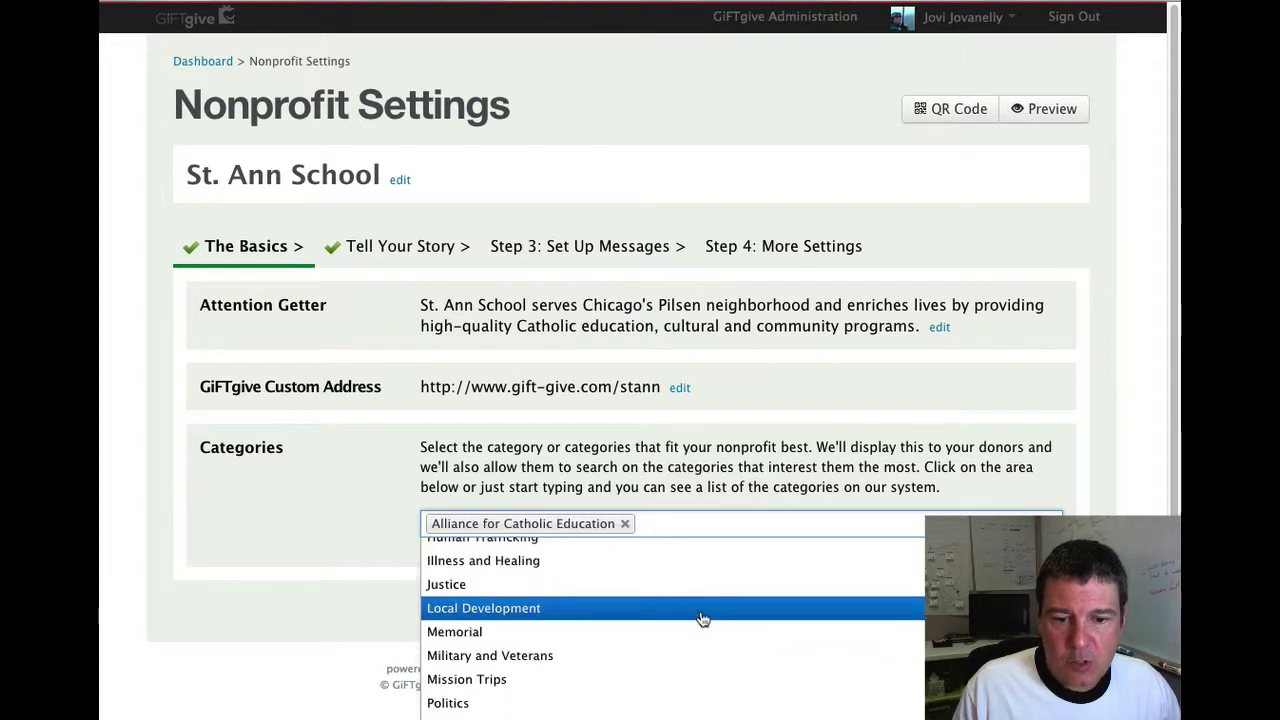
scroll(702, 618, up, 3)
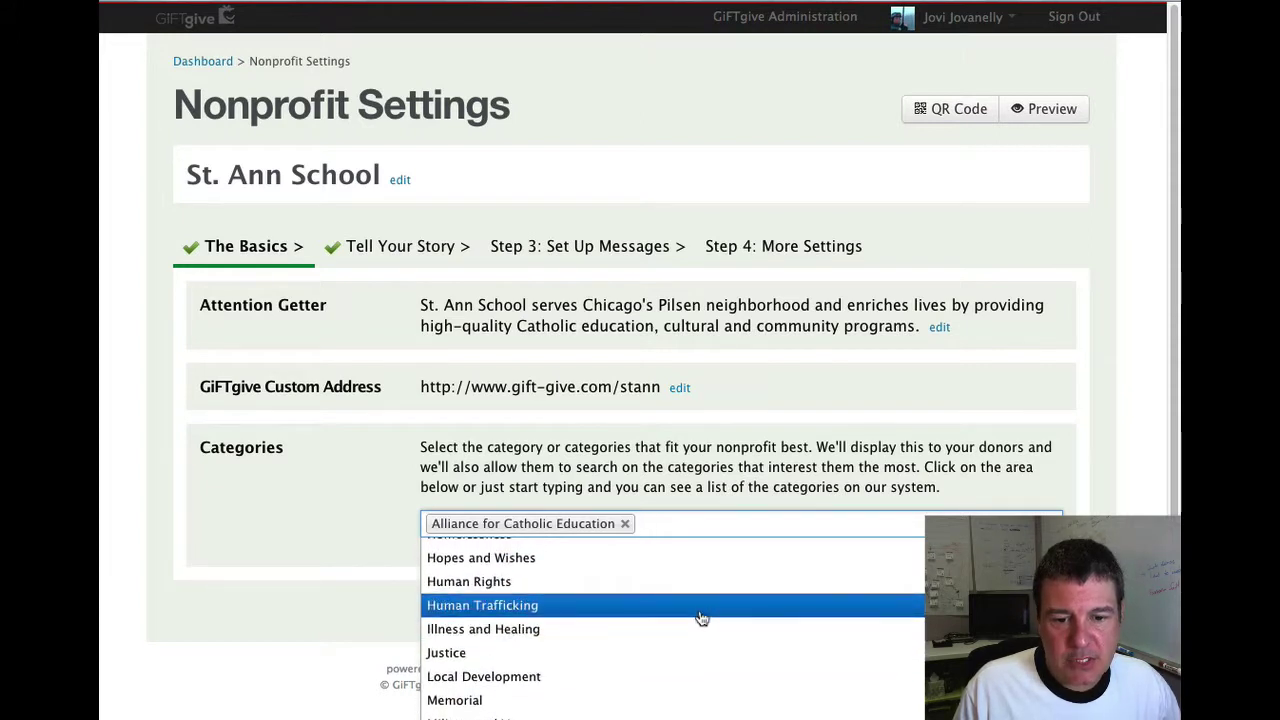
scroll(702, 618, up, 12)
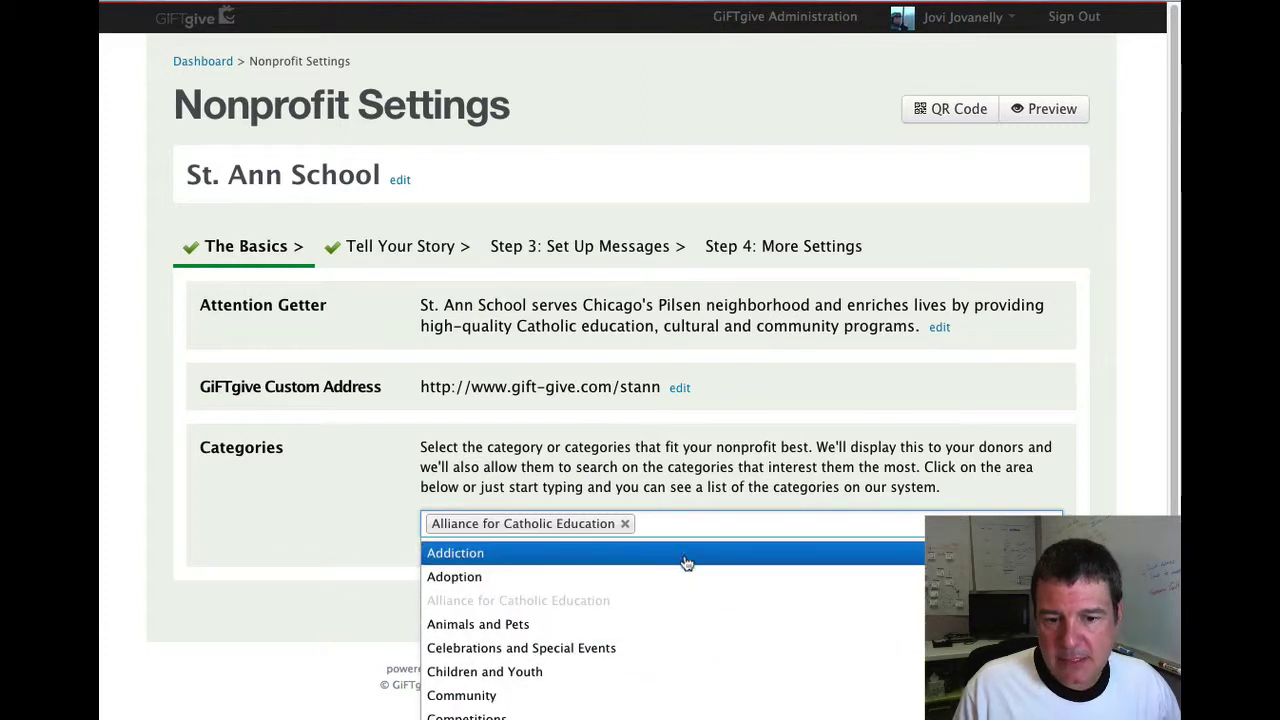
scroll(537, 566, up, 1)
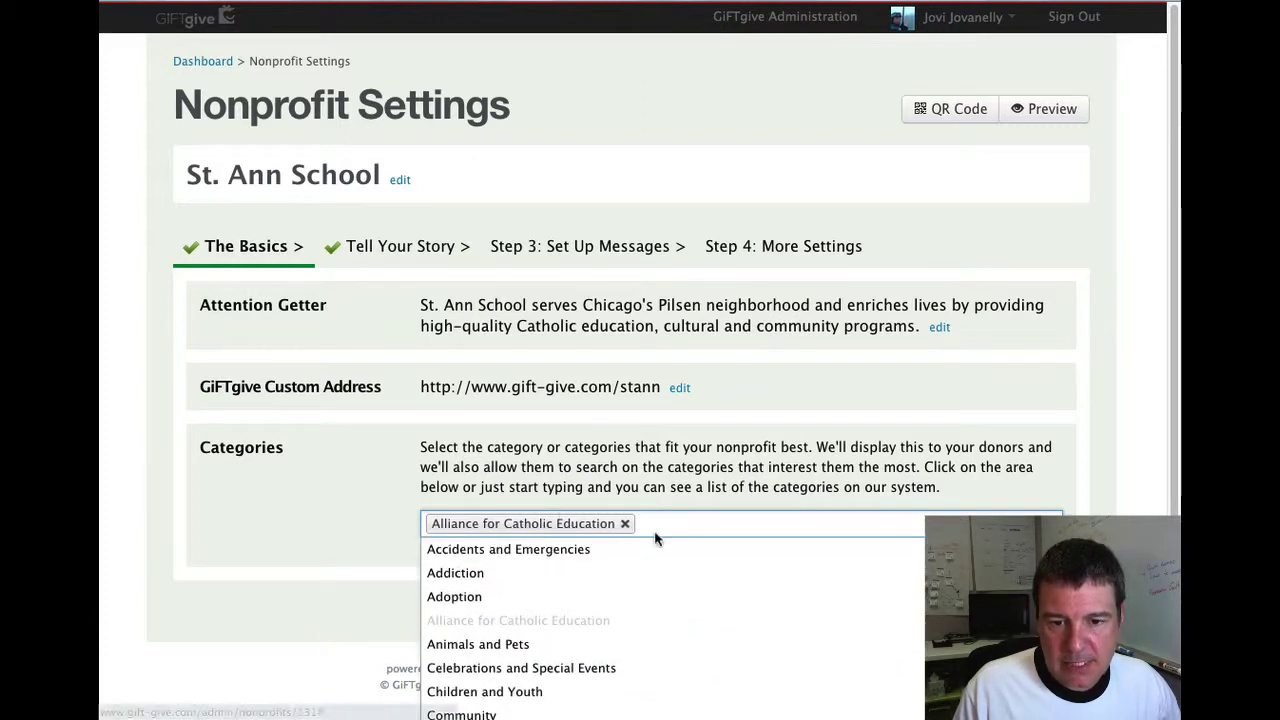